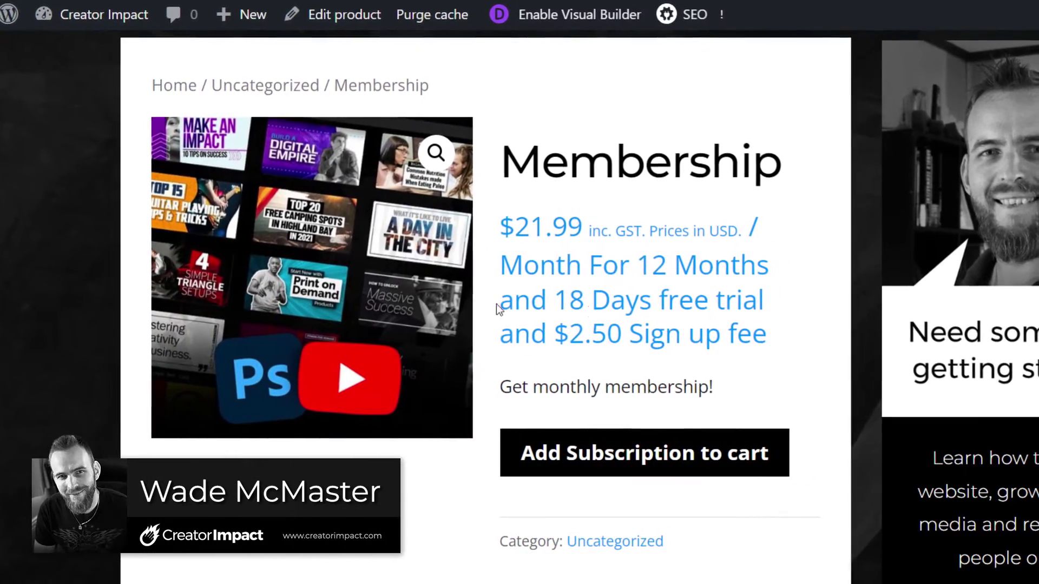
- Review the Membership cart price, free trial and $2.50 sign-up fee terms, and the $2.50 subtotal
left_click_drag(765, 334, 500, 265)
left_click(536, 370)
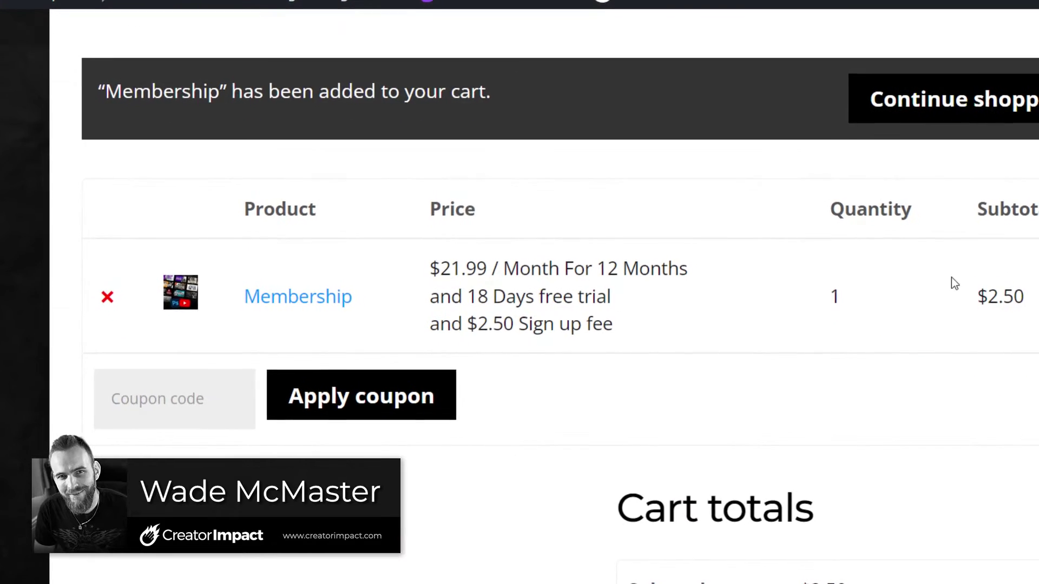
left_click_drag(973, 297, 1026, 298)
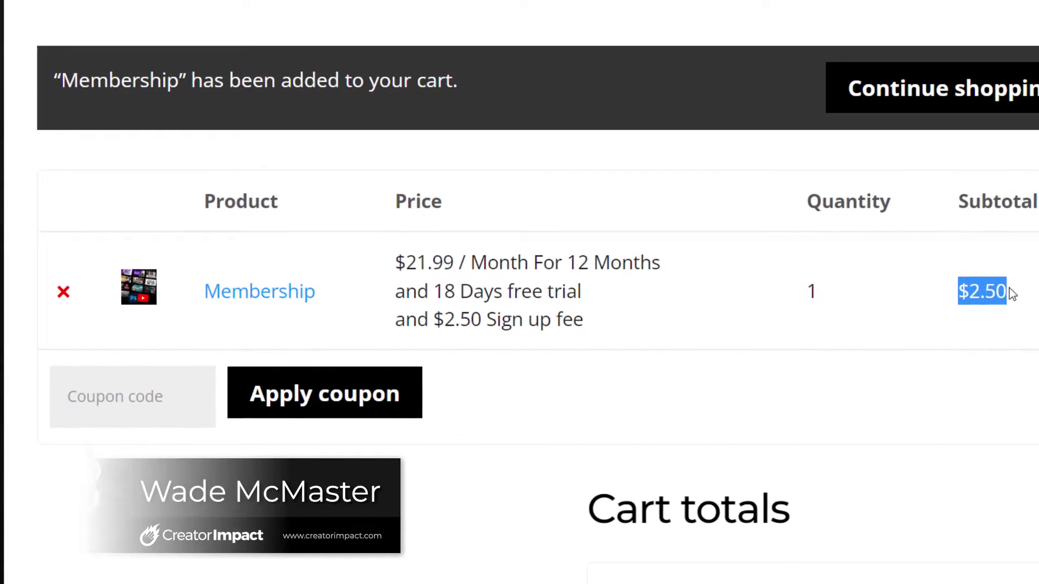
left_click_drag(434, 291, 566, 307)
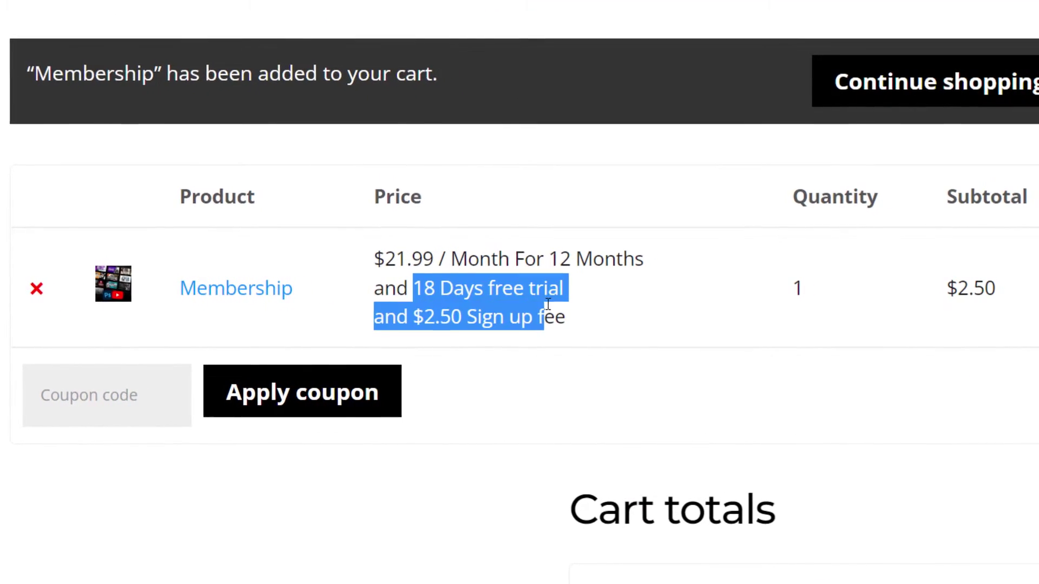
left_click_drag(548, 304, 547, 288)
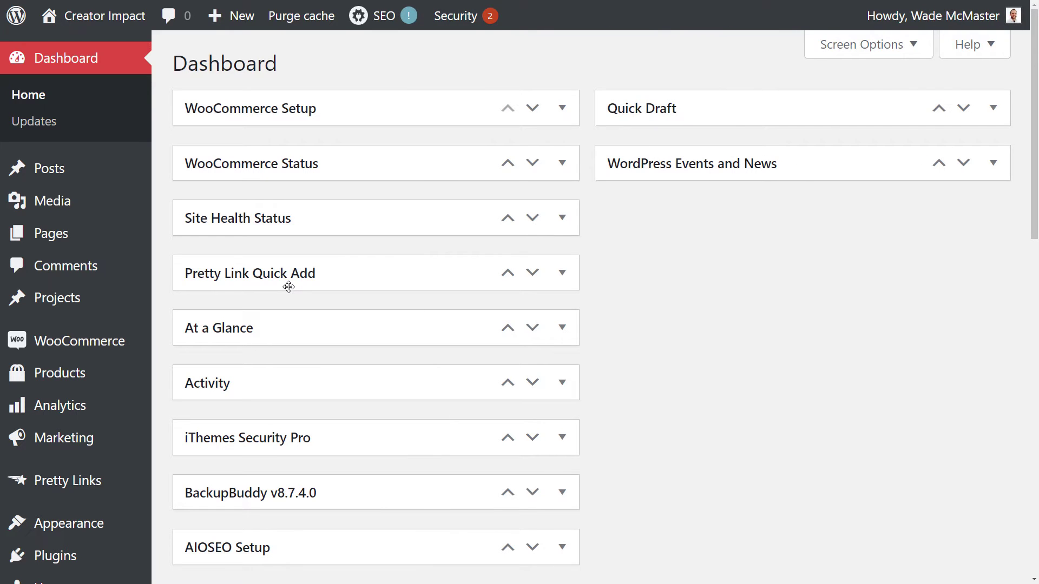
- Go to the Plugins > Add New page from the admin sidebar
scroll(47, 255, "down", 3)
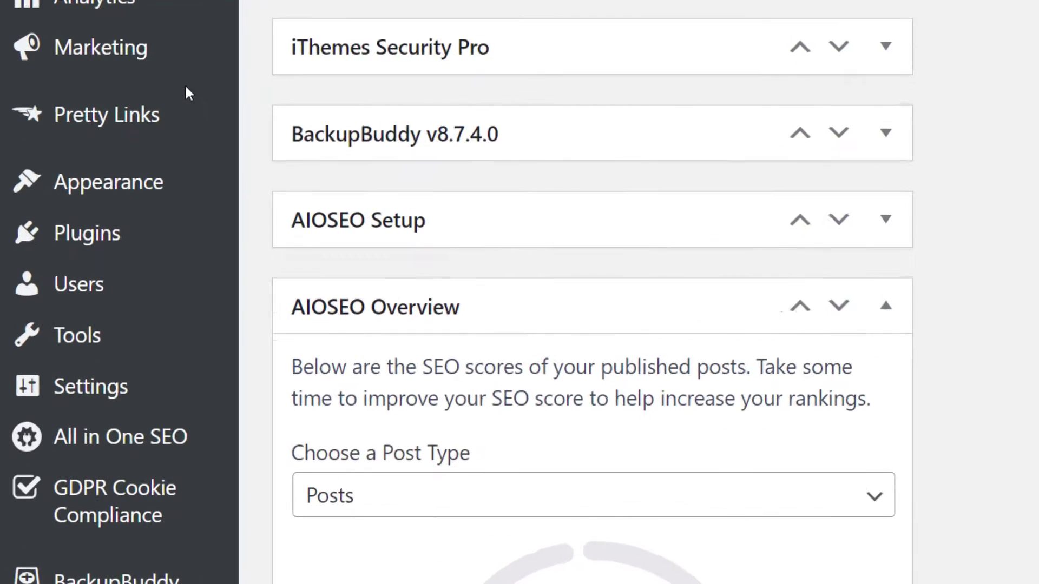
mouse_move(54, 400)
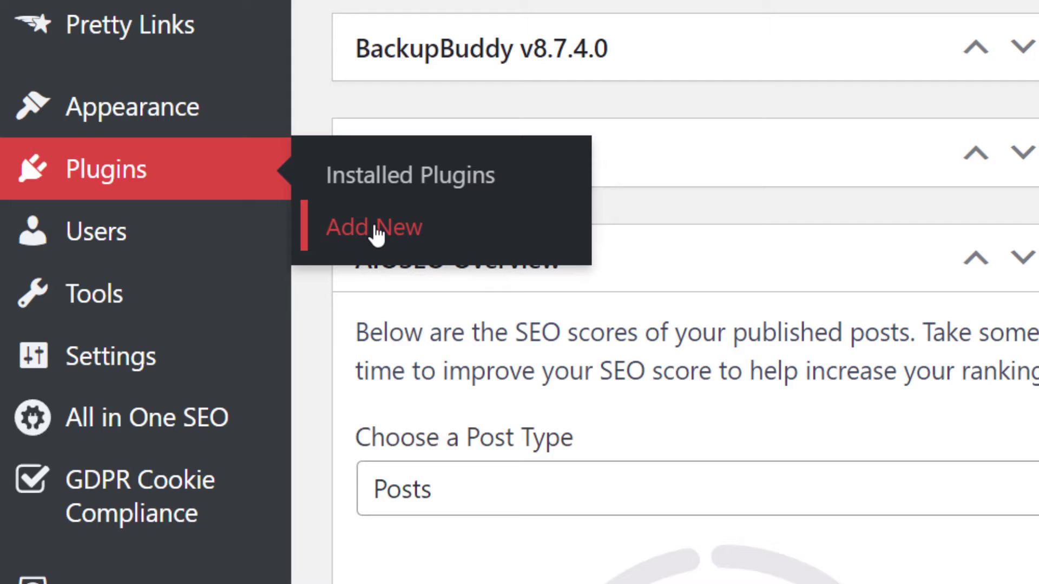
left_click(453, 232)
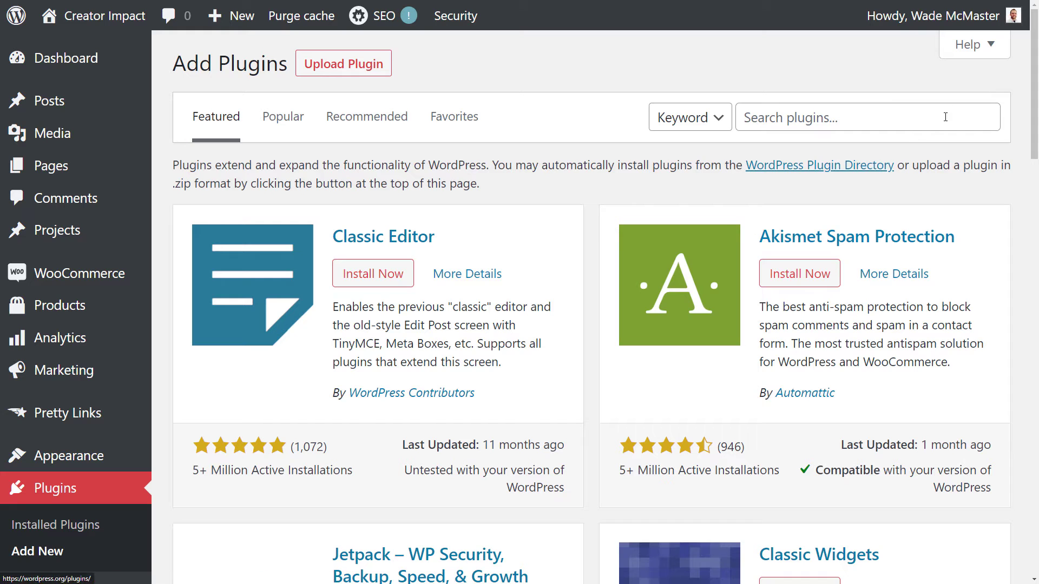
- Search 'subscriptions for woocommerce', then install and activate the Subscriptions for WooCommerce plugin
left_click(902, 106)
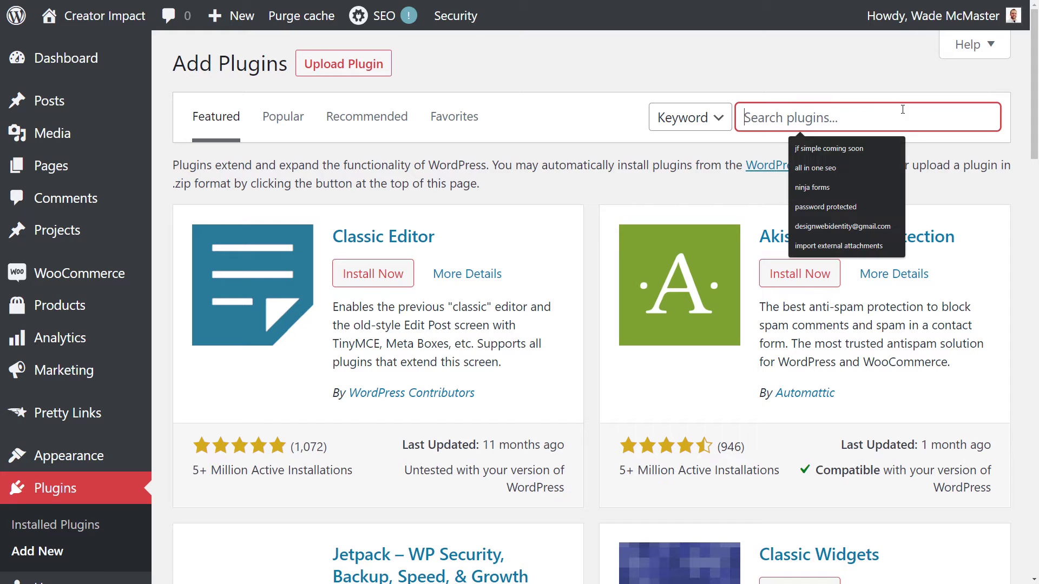
type("subscriptions for ")
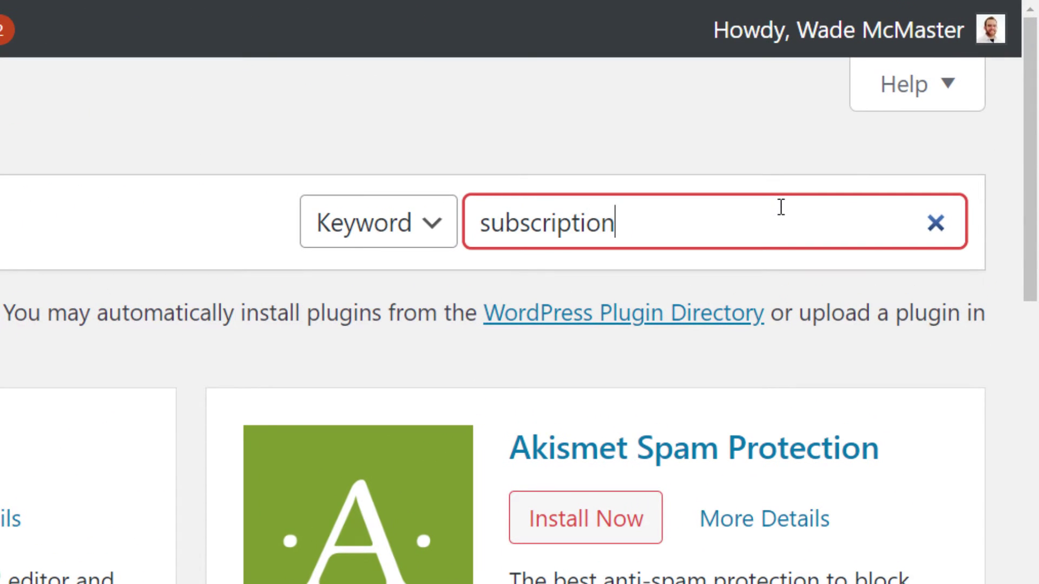
type("woocommerce")
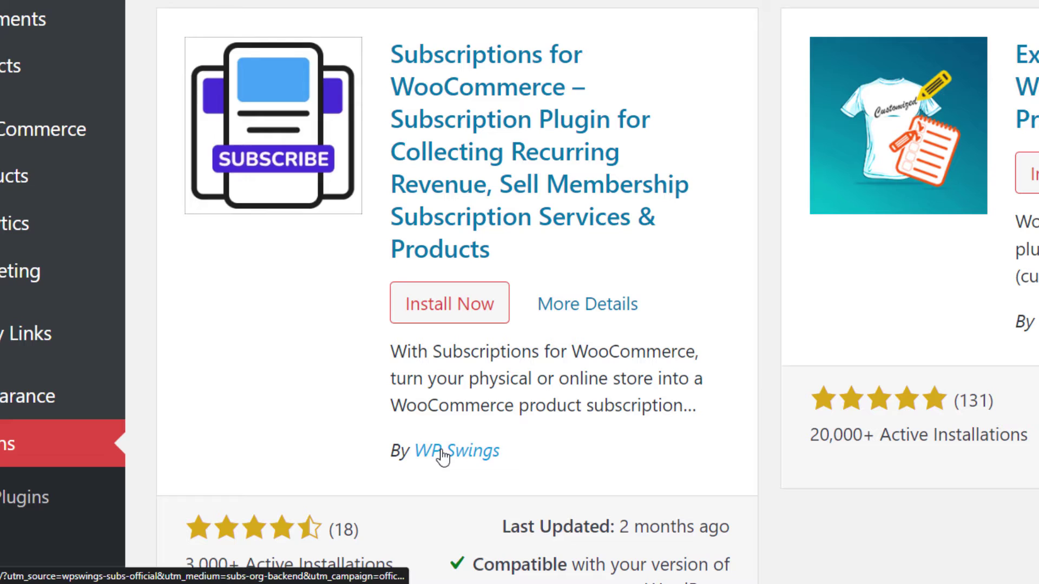
left_click(462, 302)
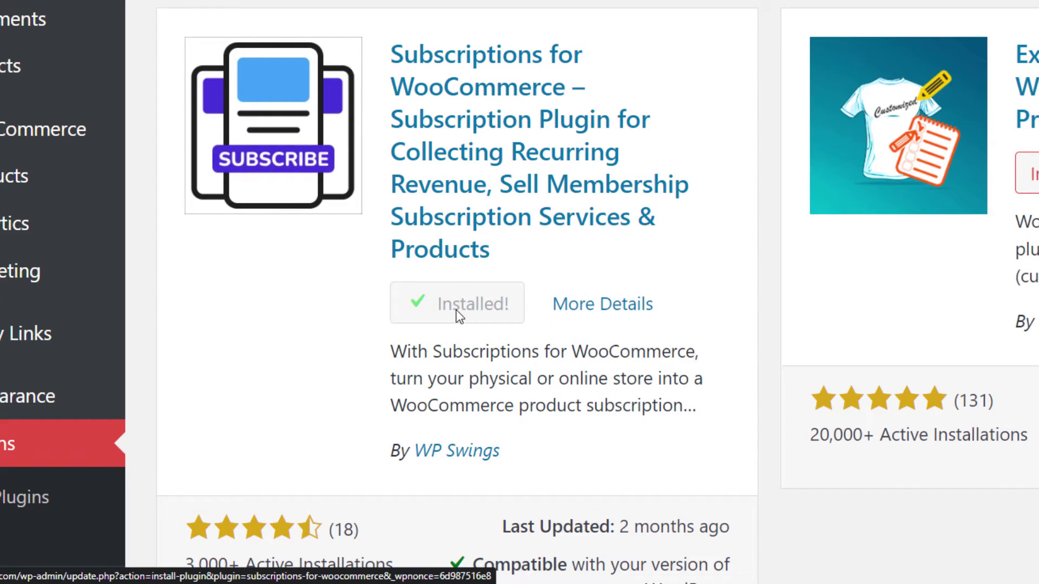
left_click(457, 315)
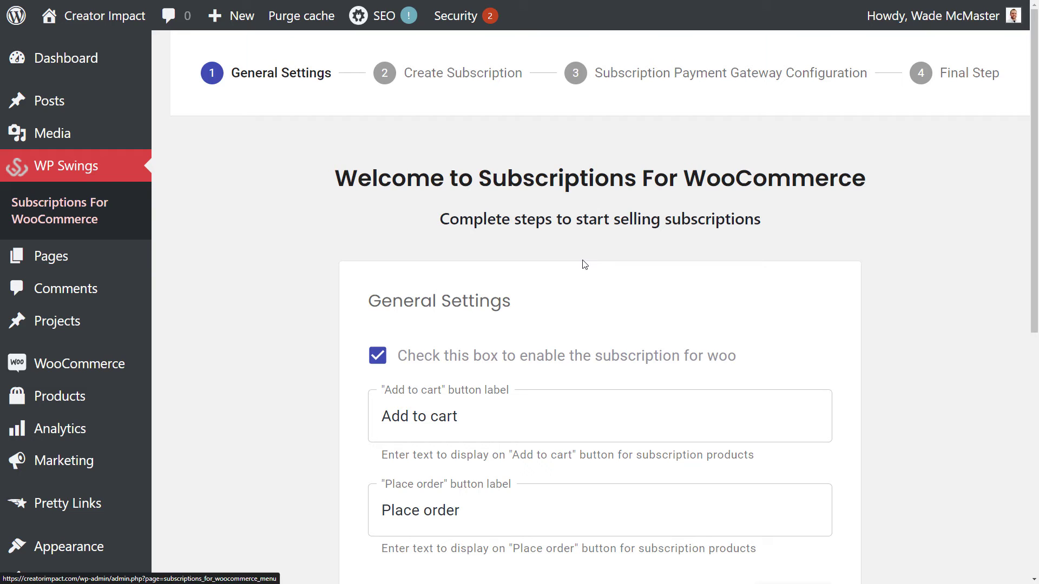
- Keep the subscription-enable setting switched on in the wizard's General Settings
scroll(478, 262, "down", 5)
scroll(480, 263, "up", 3)
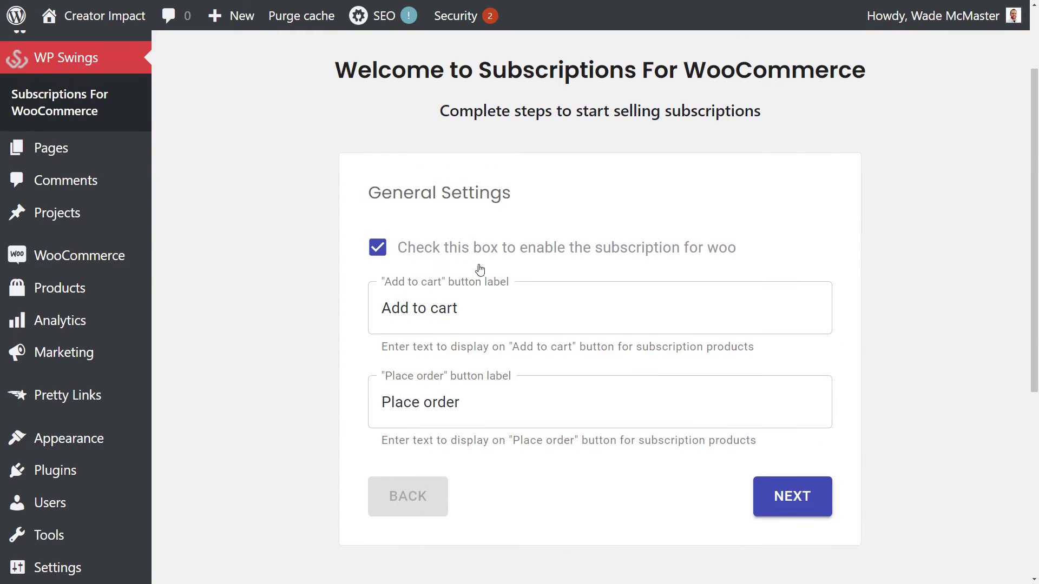
left_click(379, 247)
left_click(379, 248)
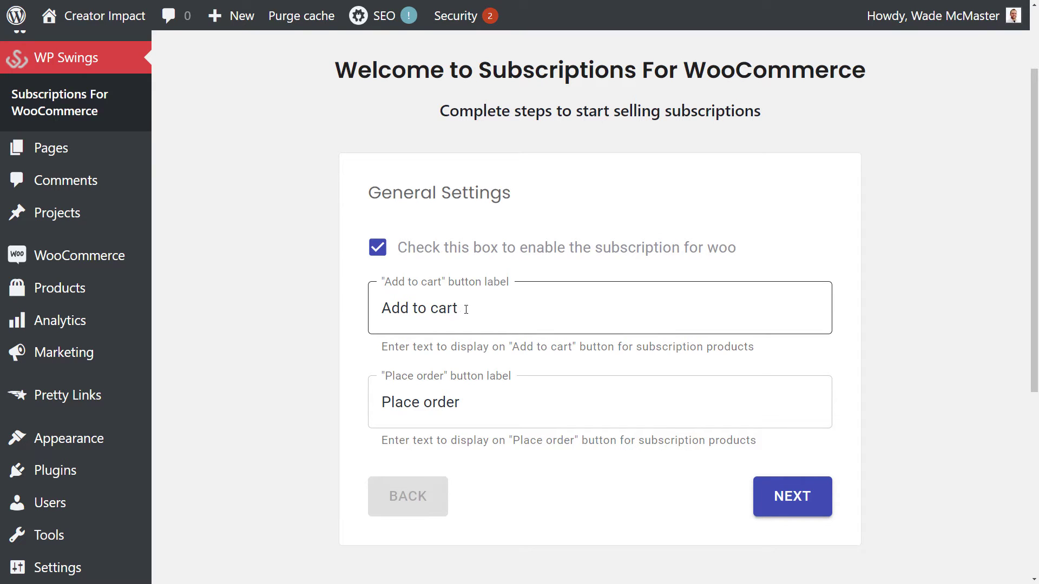
- Relabel the buttons 'Add Subscription to cart' and 'Order your Subscription'
left_click_drag(466, 309, 413, 308)
left_click(413, 308)
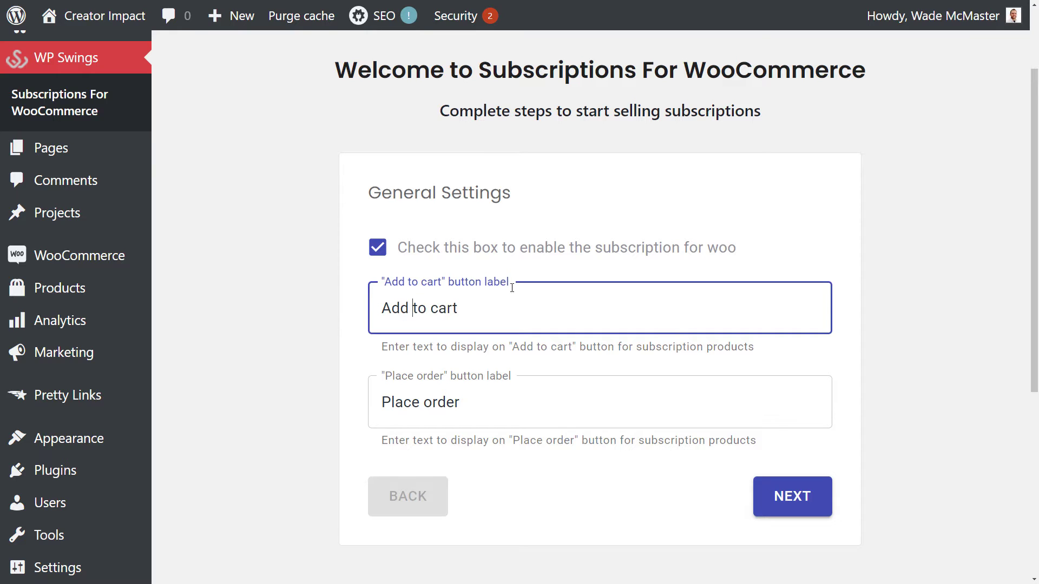
type("Subscription")
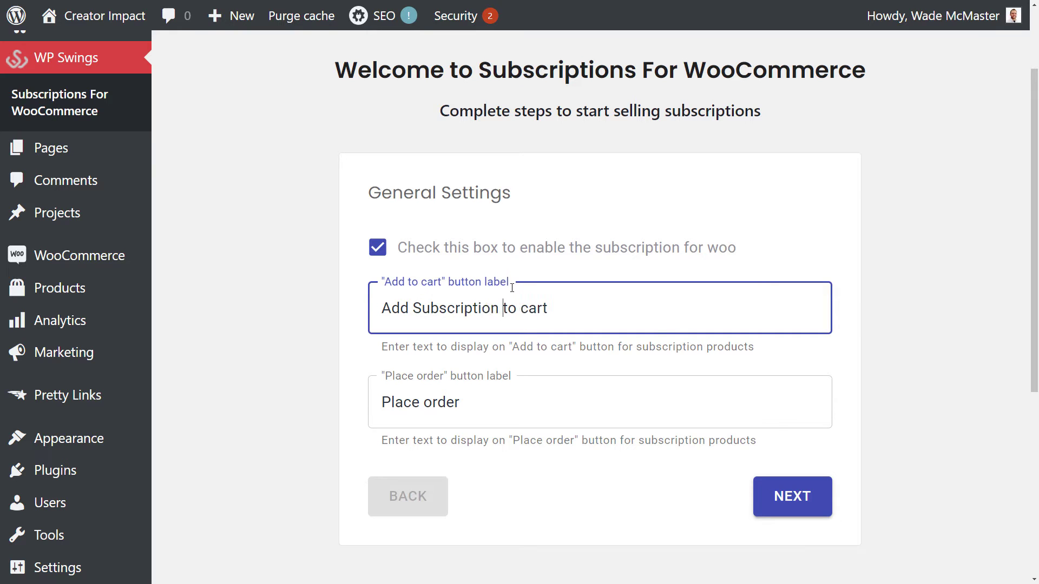
left_click(480, 403)
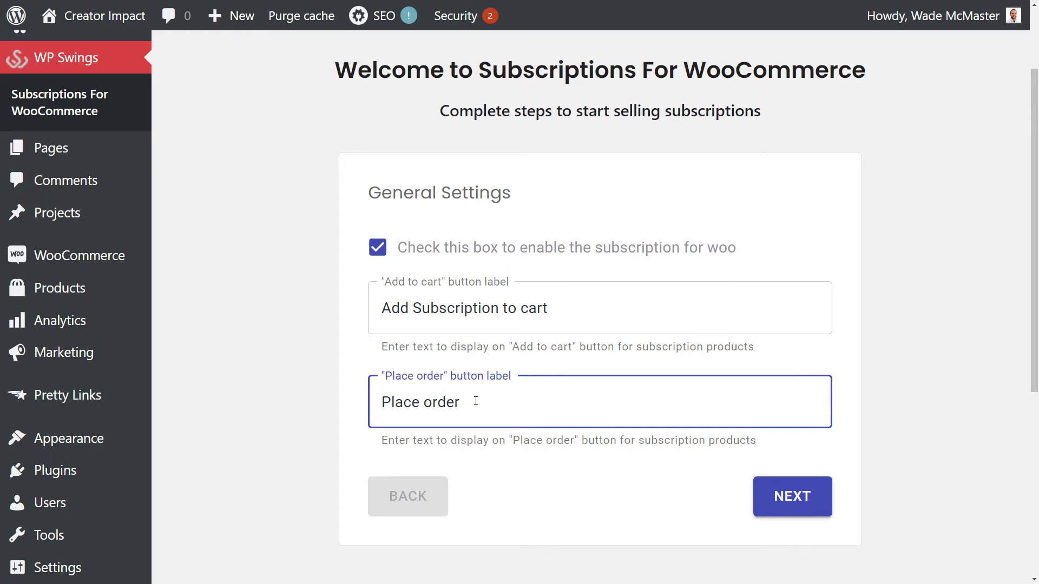
left_click_drag(476, 401, 382, 401)
type("Order your")
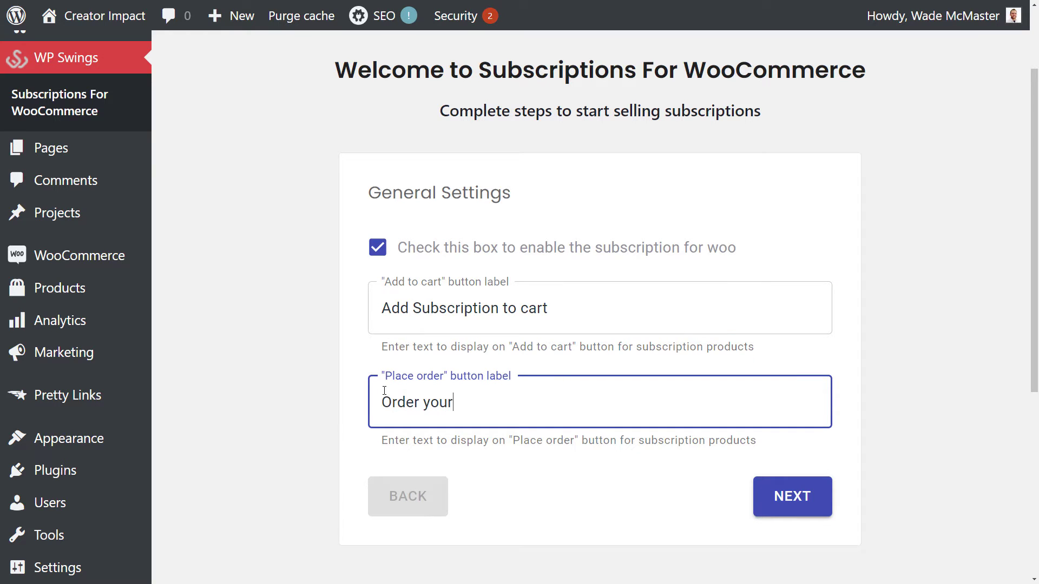
type(" Subscription")
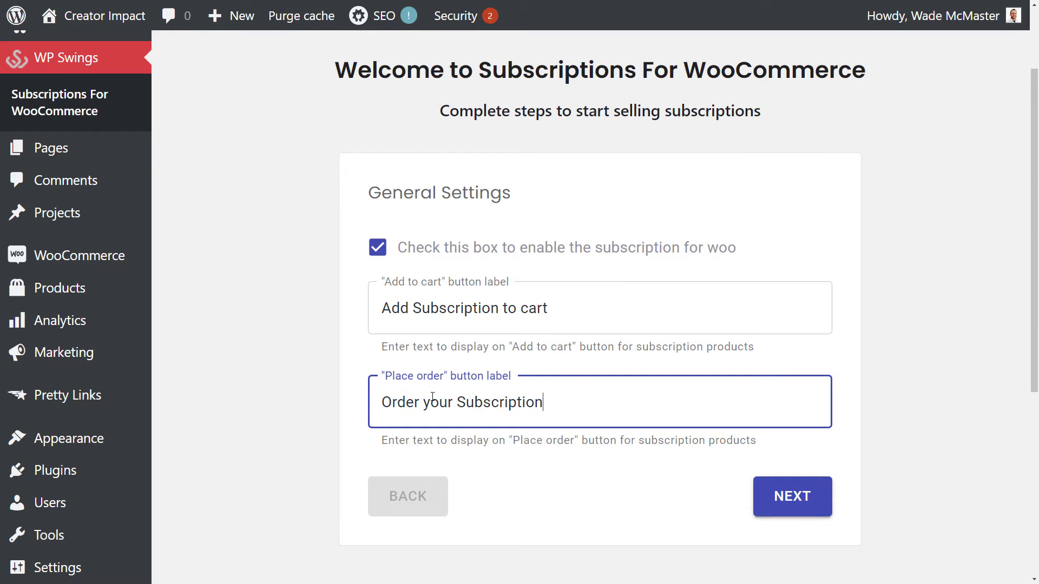
- Move to the subscription product step and name the product Membership Basic
left_click(792, 496)
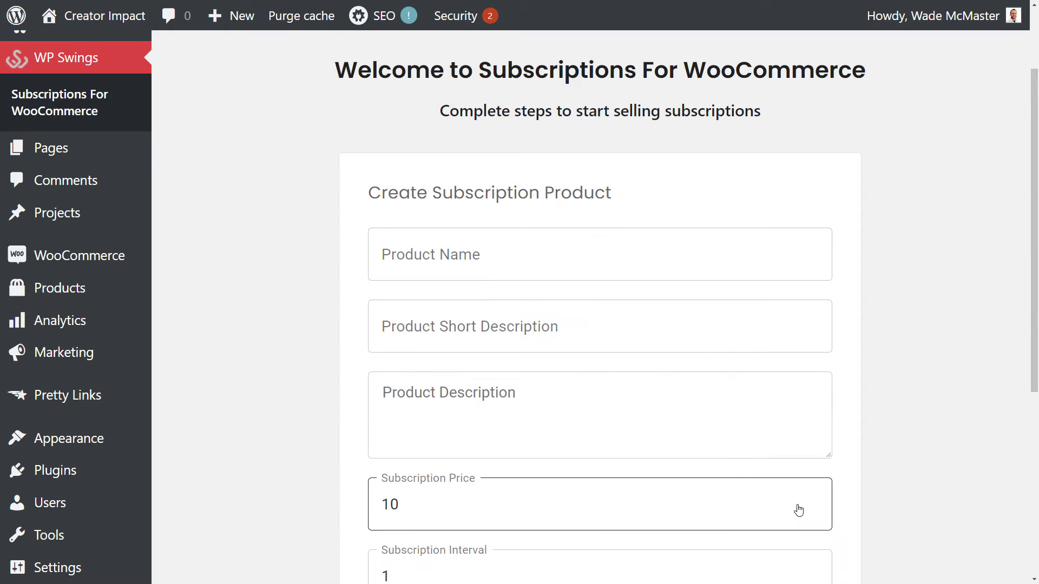
scroll(695, 452, "down", 6)
scroll(697, 487, "up", 5)
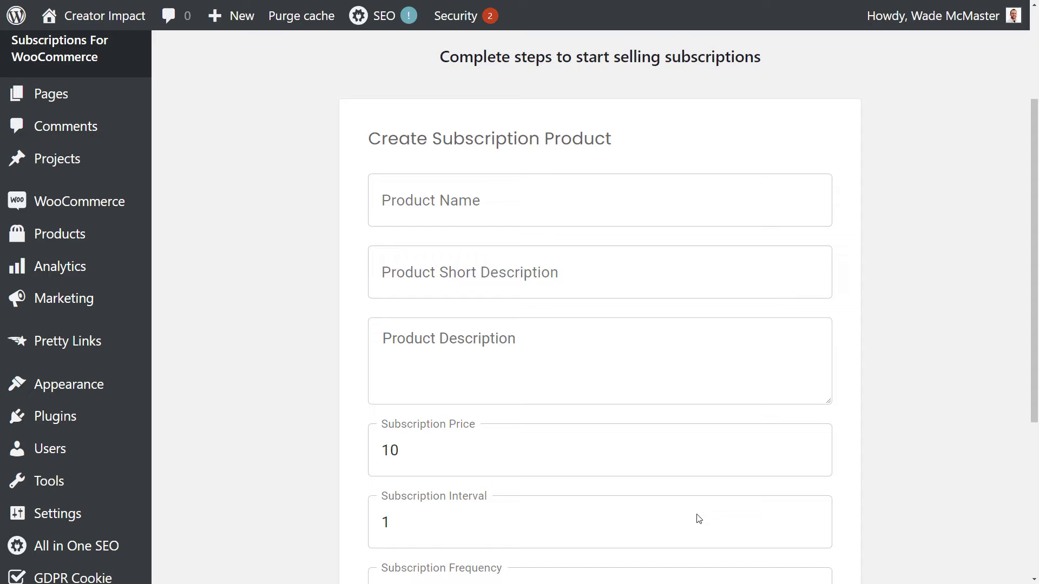
scroll(698, 506, "up", 2)
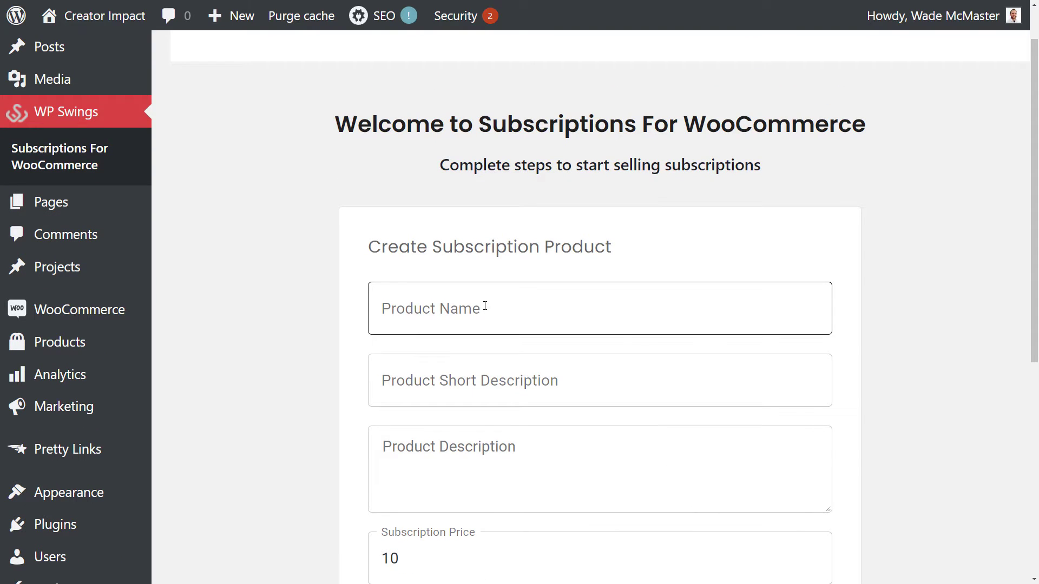
left_click(462, 312)
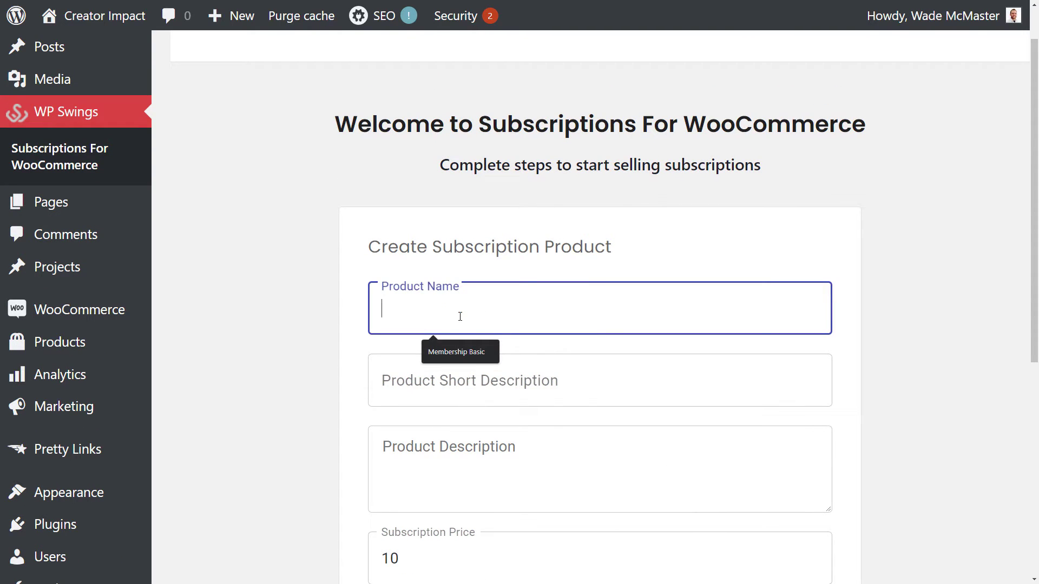
left_click(460, 352)
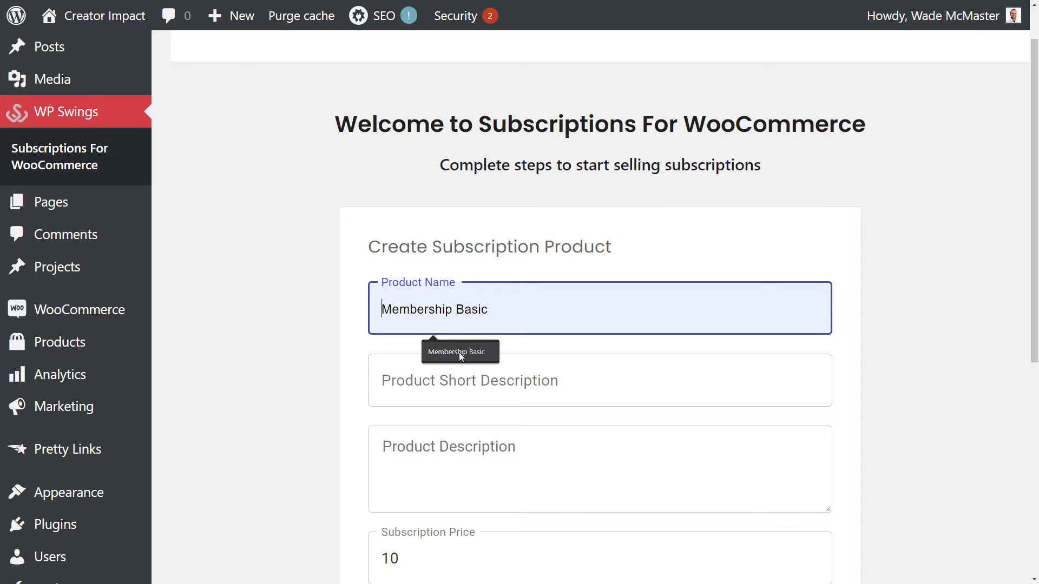
- Set short description 'This is our basic membership program'; reuse it in the description plus ', here;s more information.'
left_click(436, 383)
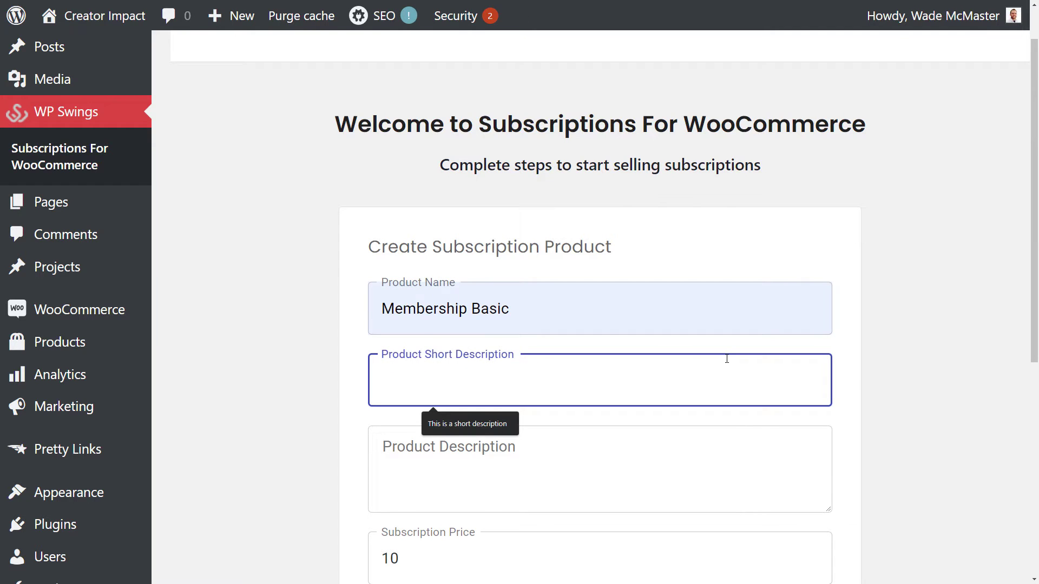
type("This is our basic ")
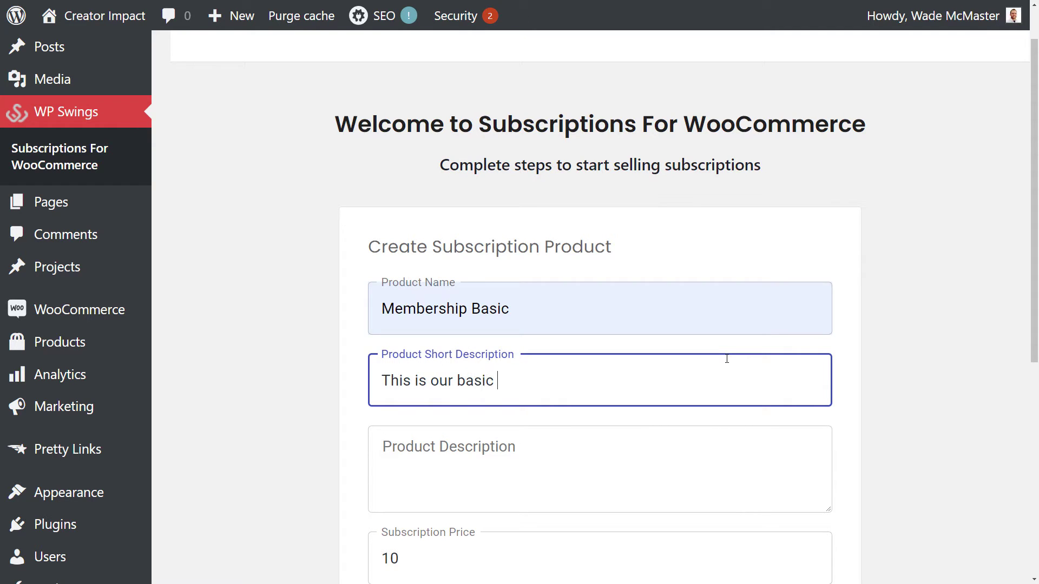
type("membershipproigram")
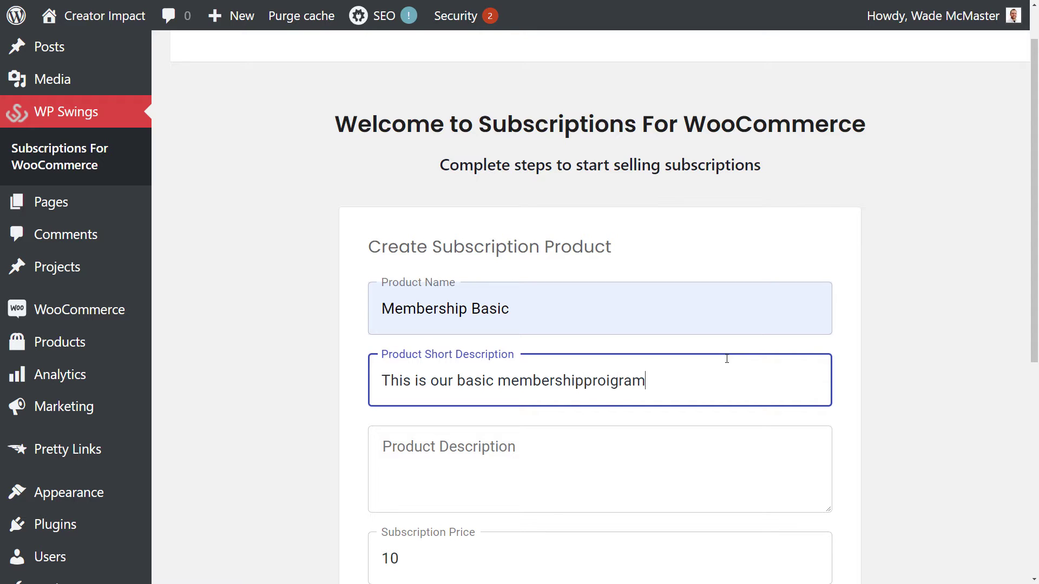
key("Delete")
left_click(577, 381)
left_click_drag(646, 381, 381, 382)
key("ctrl+c")
left_click(428, 438)
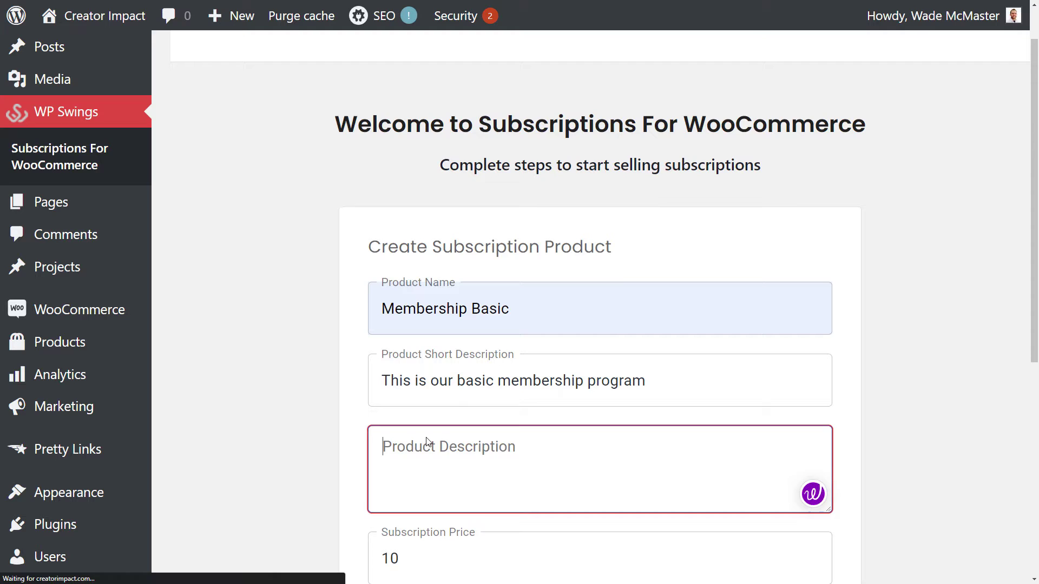
key("ctrl+v")
type(", here;s more information.")
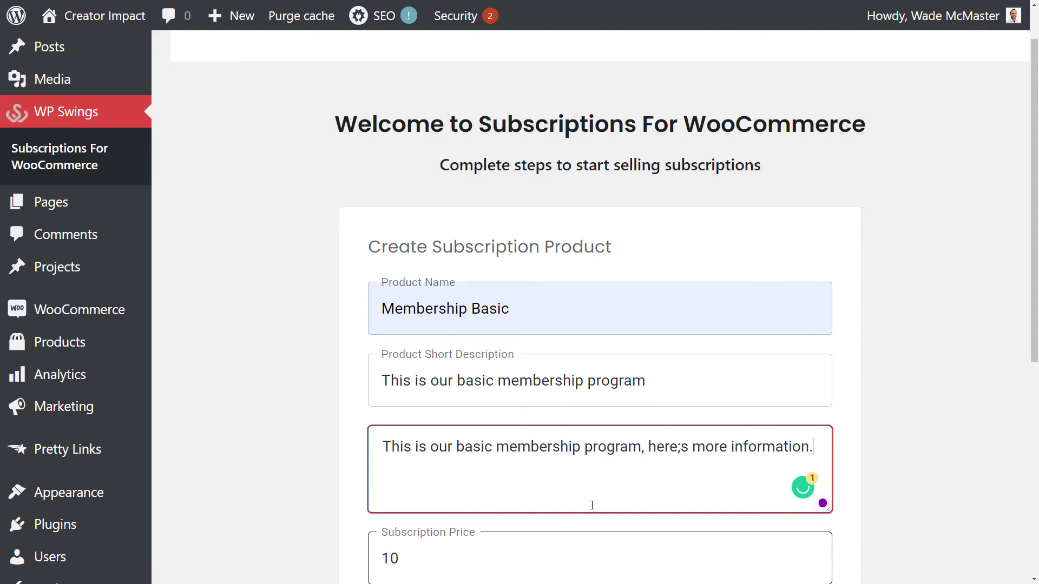
- Set the subscription price to 19.99 billed every 1 month and continue to payment gateways
scroll(592, 503, "down", 5)
left_click(427, 293)
left_click_drag(426, 292, 411, 265)
type("19")
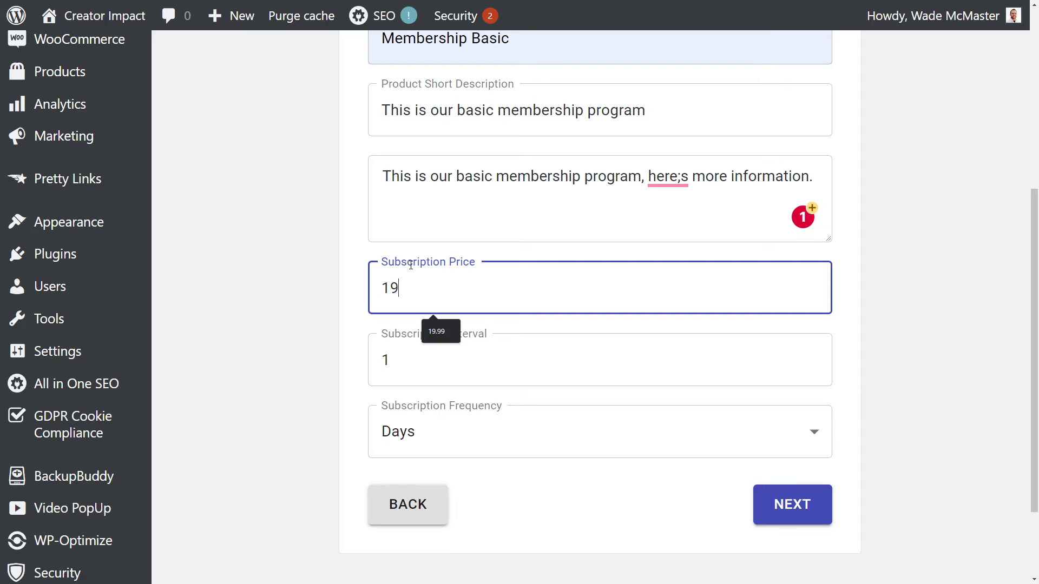
type(".99")
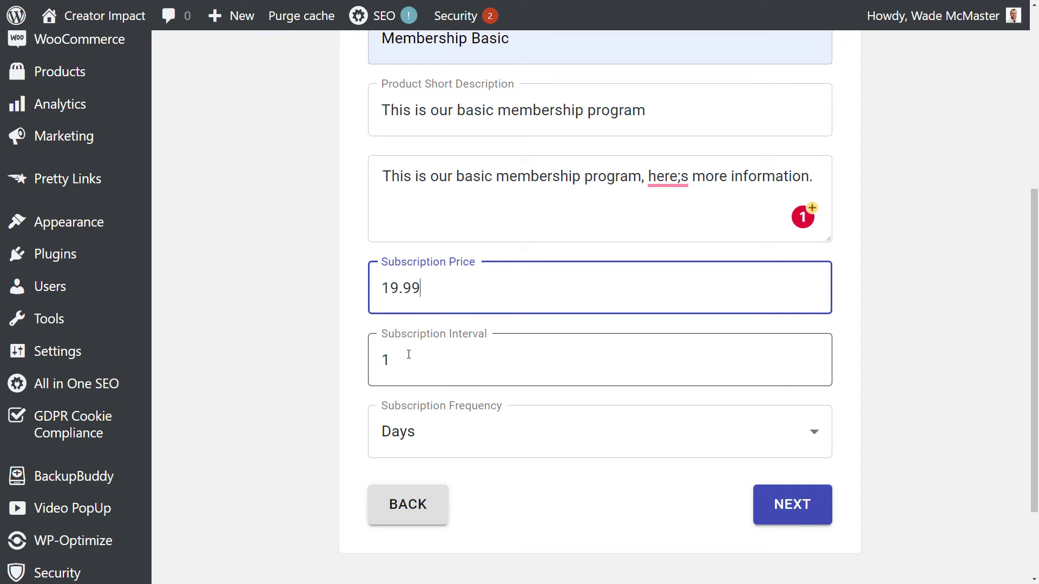
left_click(408, 358)
left_click(427, 432)
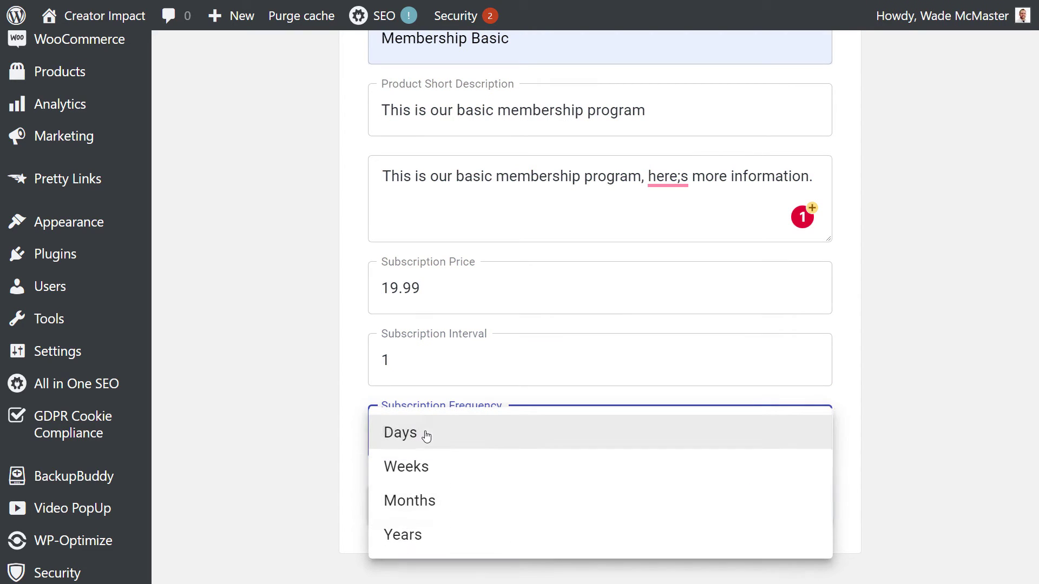
left_click(400, 509)
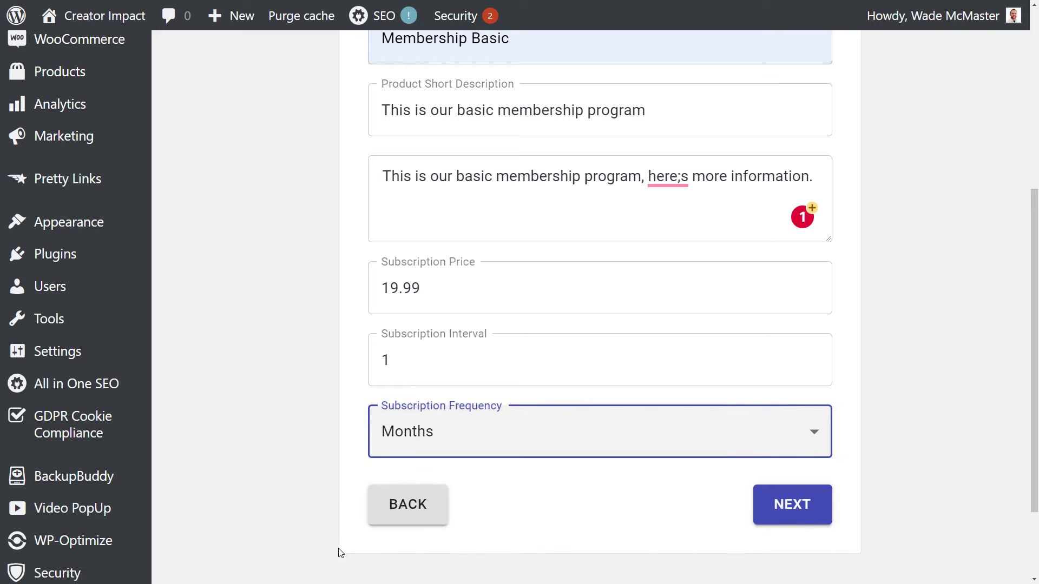
left_click(818, 503)
scroll(712, 410, "up", 4)
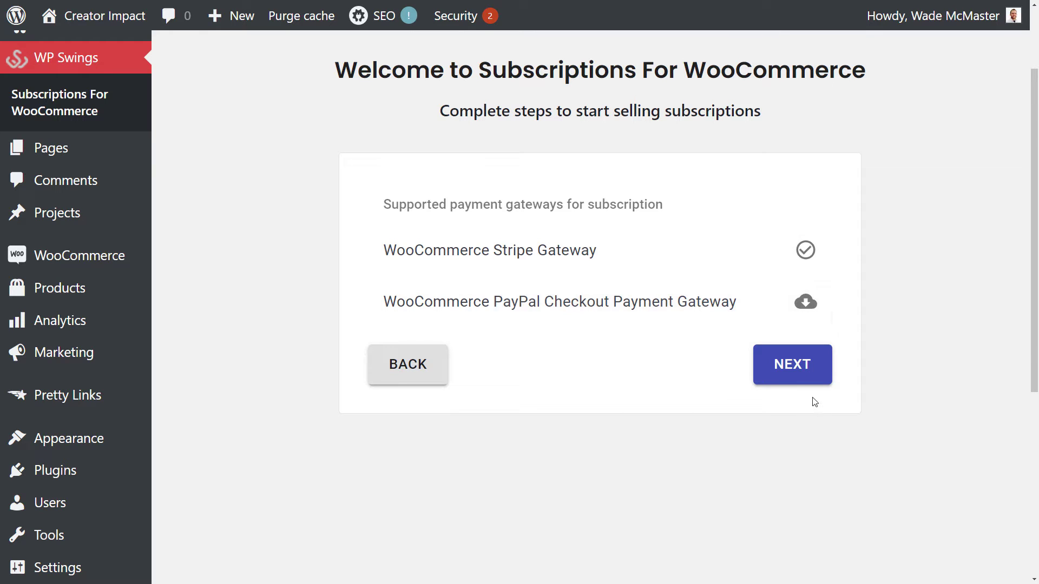
- Pass the payment gateways step, choose 'No, not required.' for data sharing, and finish the wizard
left_click(787, 371)
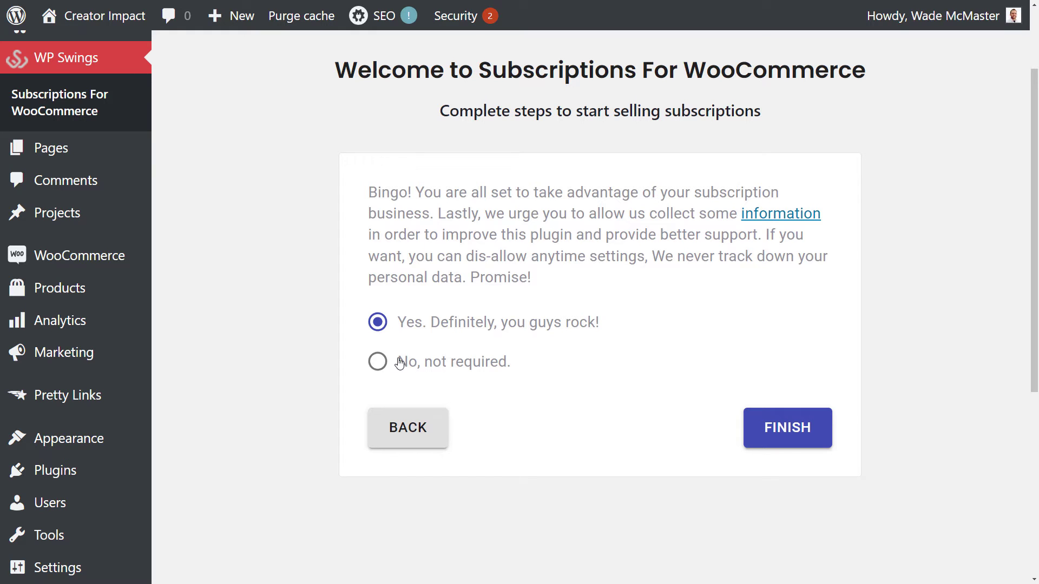
left_click(378, 370)
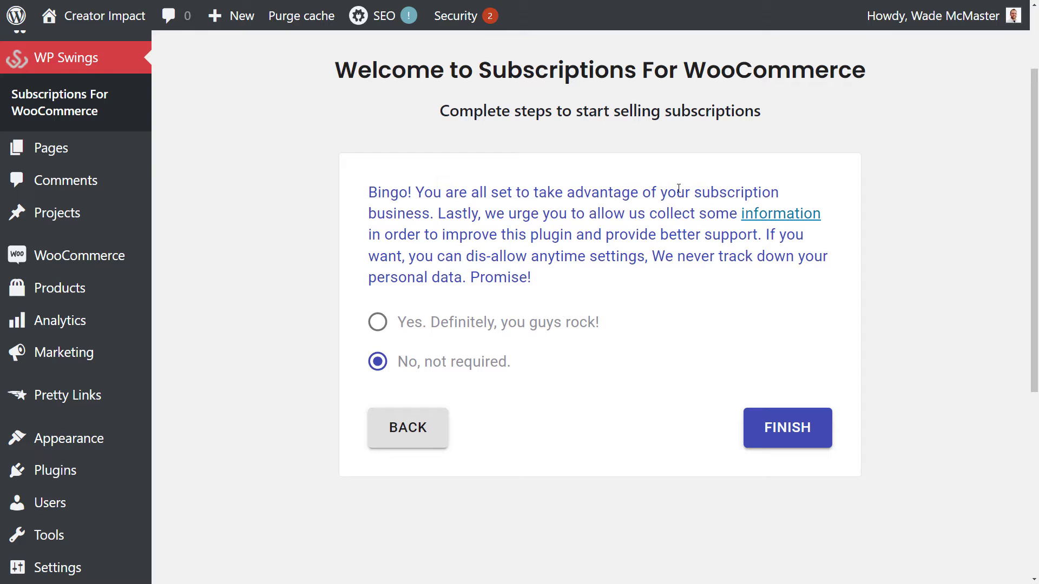
left_click(812, 430)
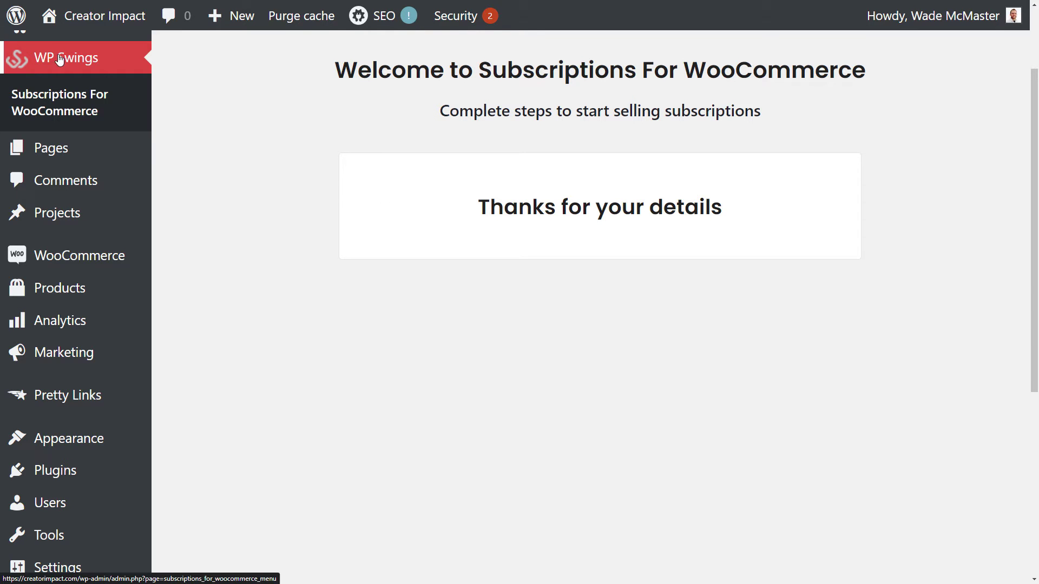
- Tick 'Allow Customer to cancel Subscription' in Subscriptions For WooCommerce and save the settings
left_click(54, 102)
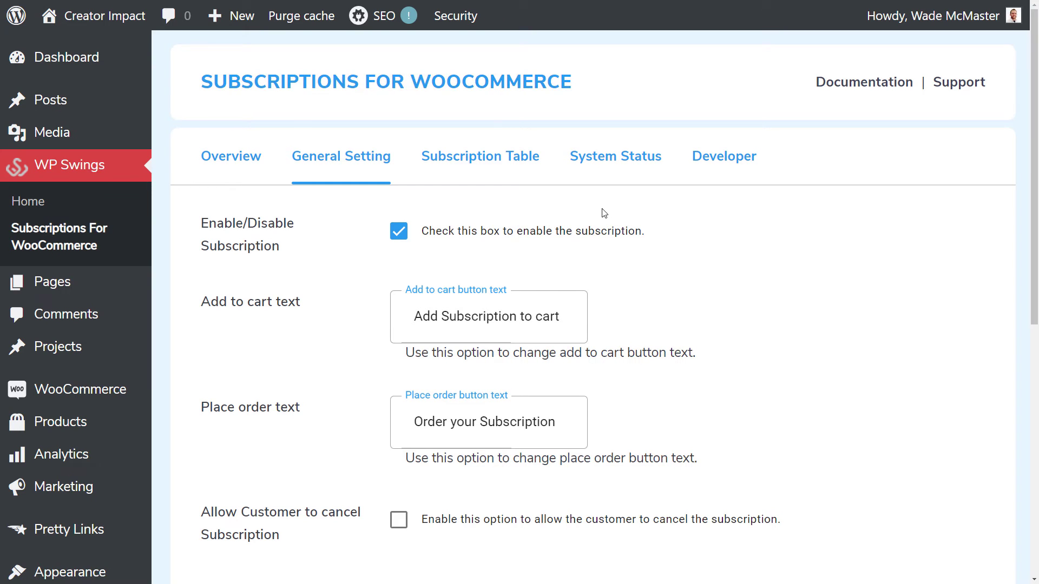
scroll(604, 213, "down", 2)
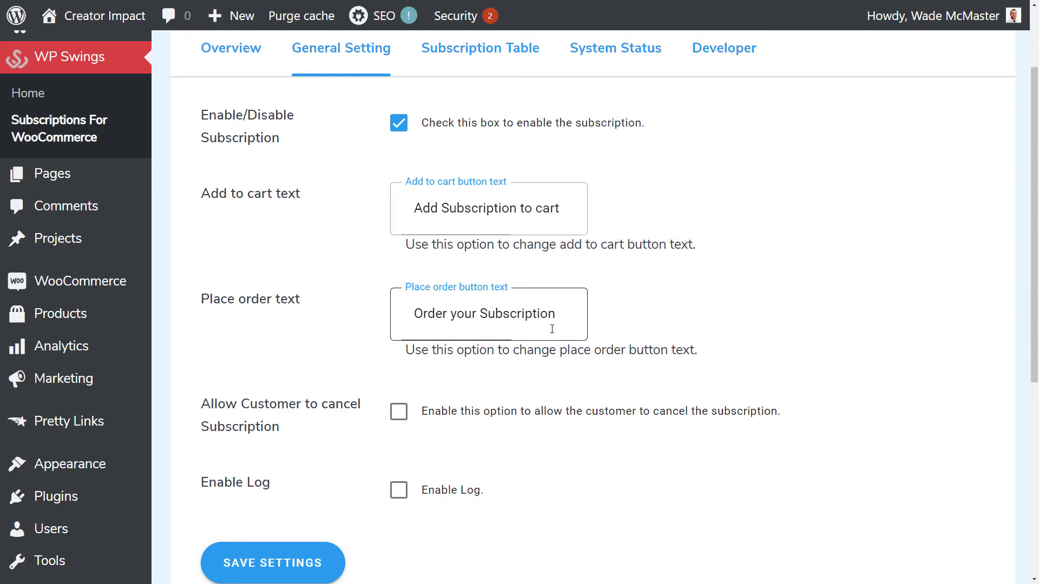
scroll(471, 219, "down", 3)
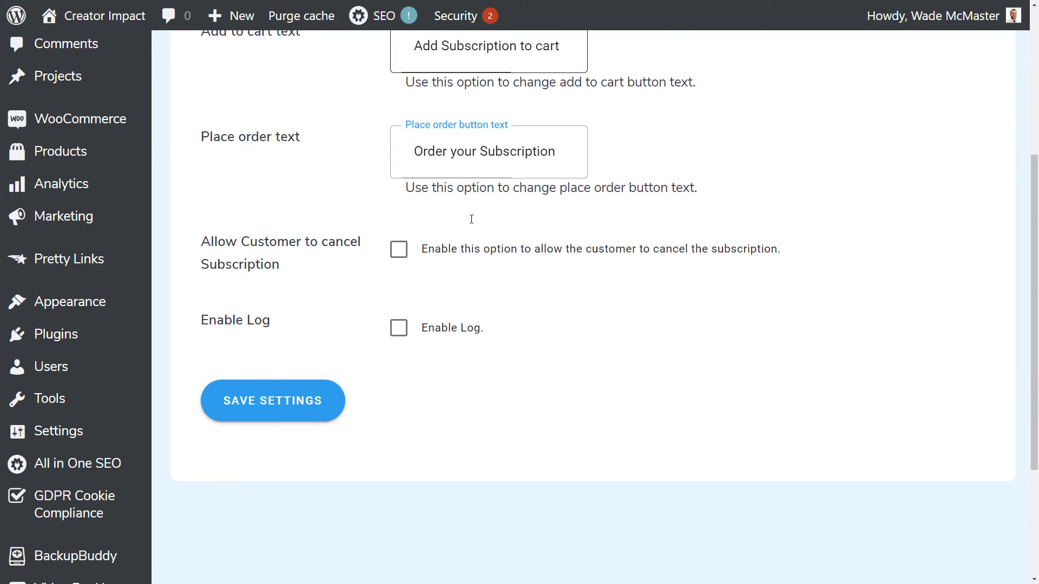
left_click(399, 252)
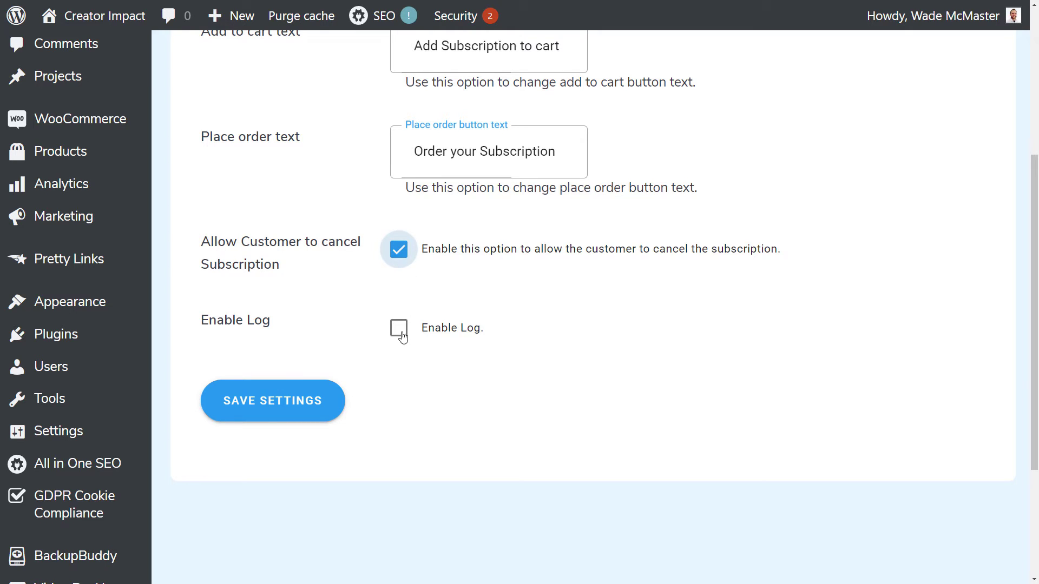
left_click(297, 393)
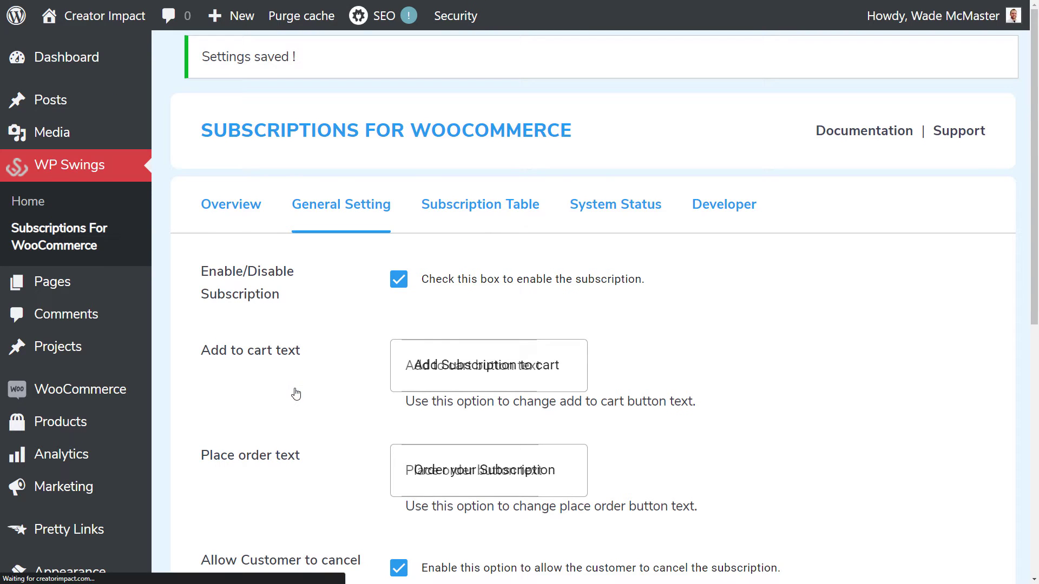
scroll(290, 339, "down", 4)
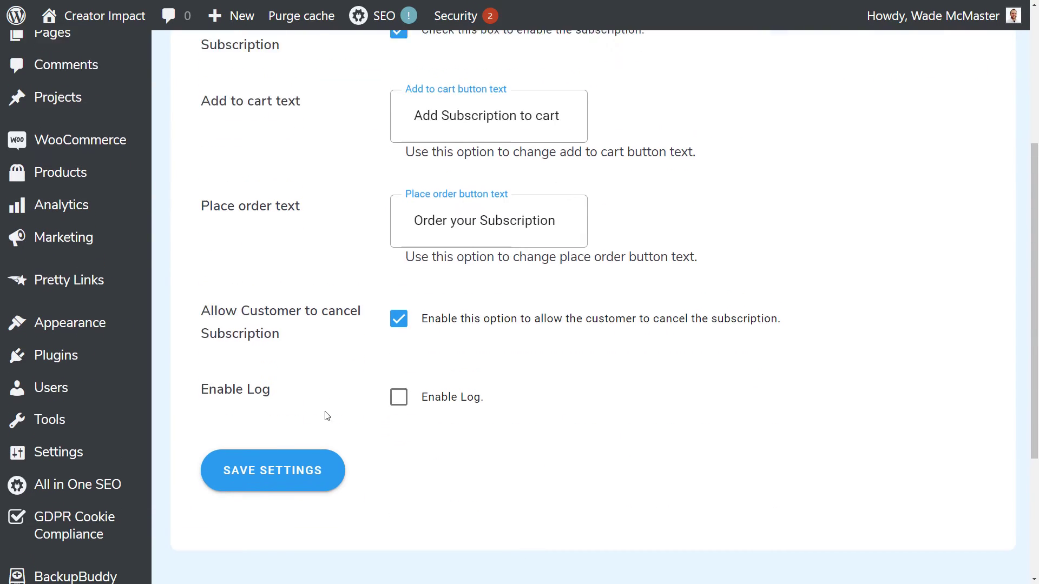
scroll(327, 417, "up", 5)
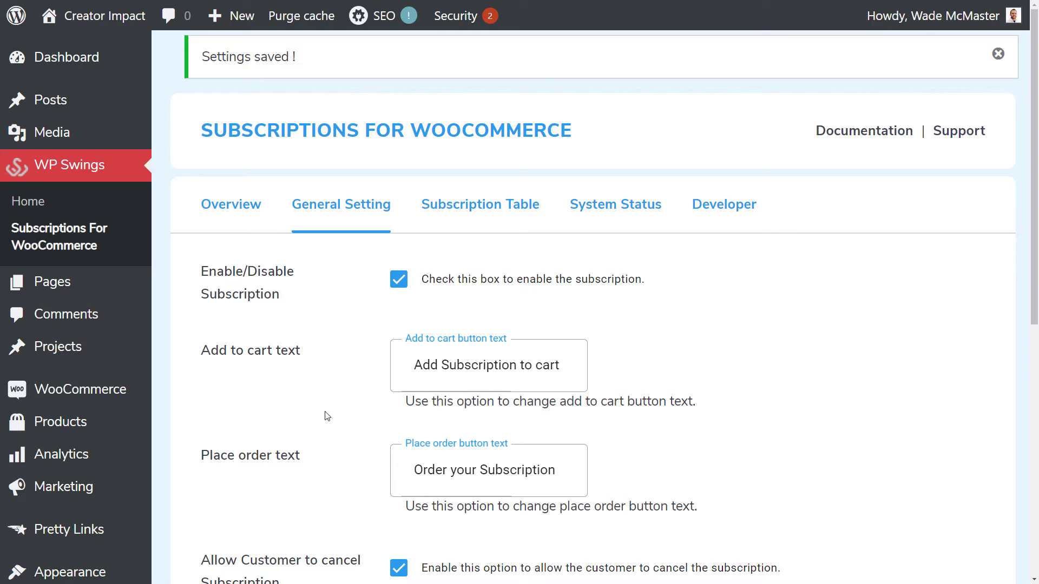
- Confirm the Subscription Table is empty, then open the All Products list
left_click(491, 212)
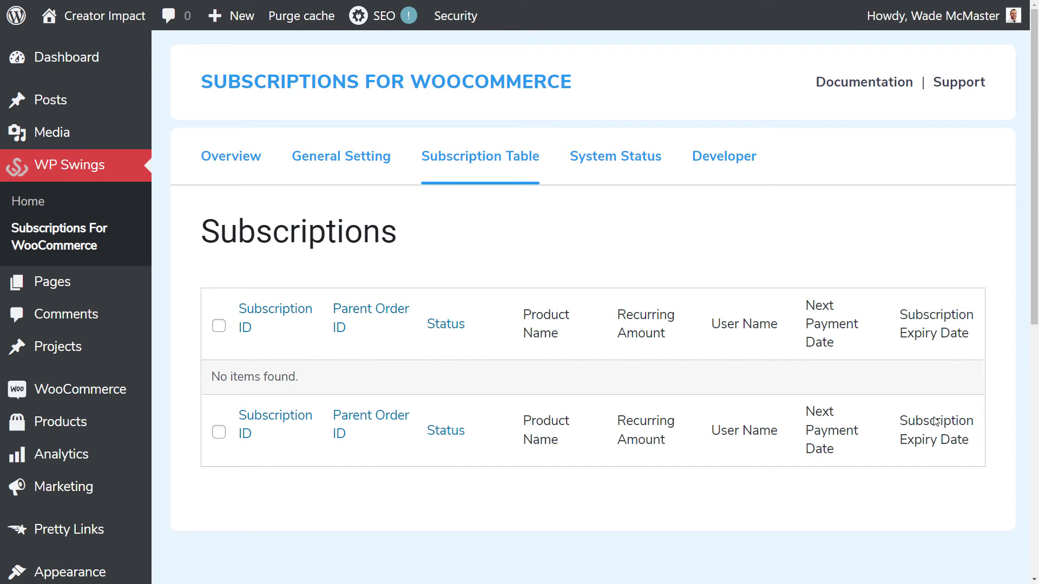
left_click(64, 425)
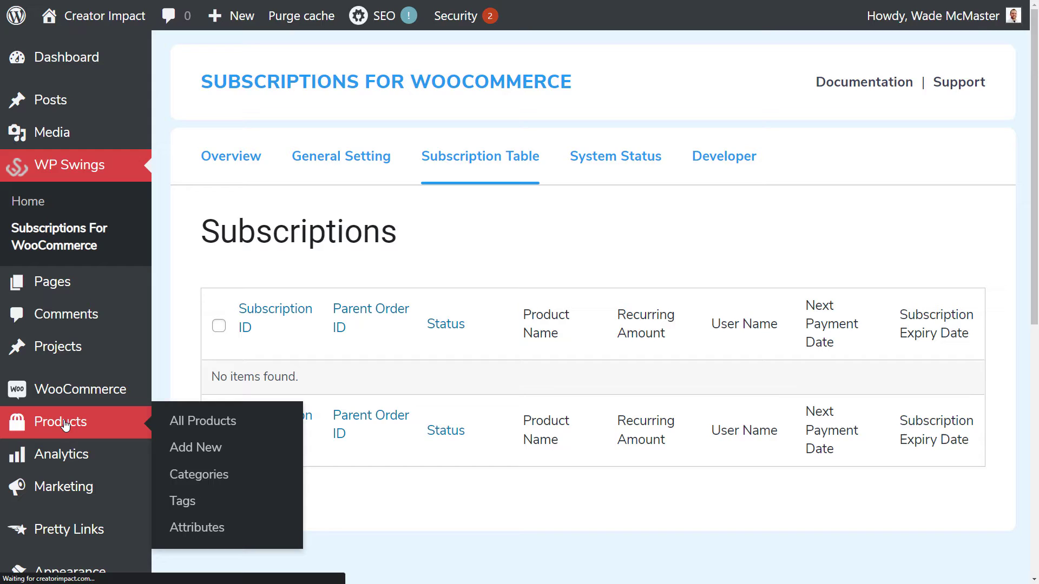
scroll(355, 351, "down", 10)
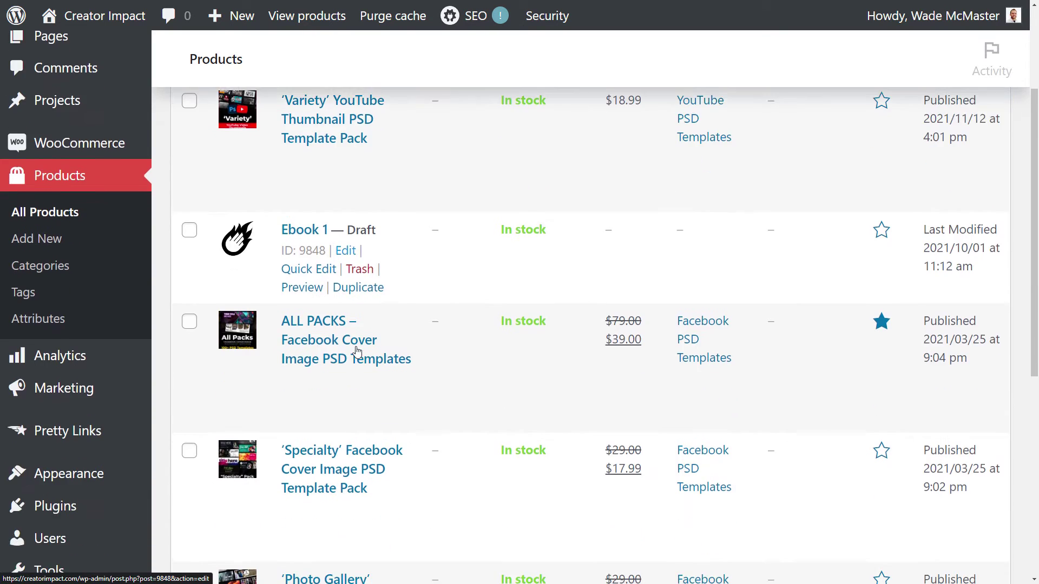
scroll(356, 351, "up", 10)
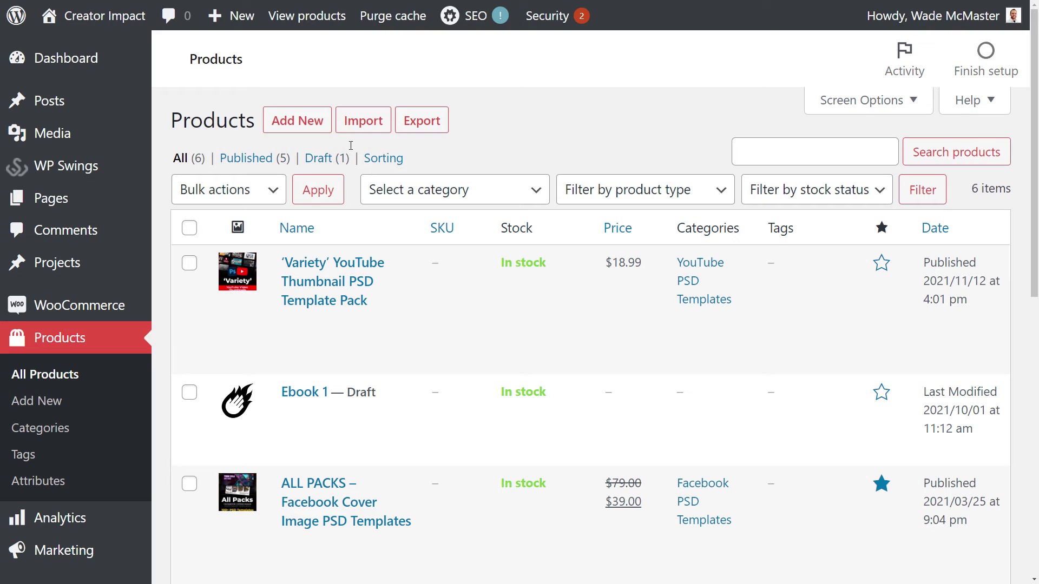
- Create a new product named 'Membership'
left_click(303, 123)
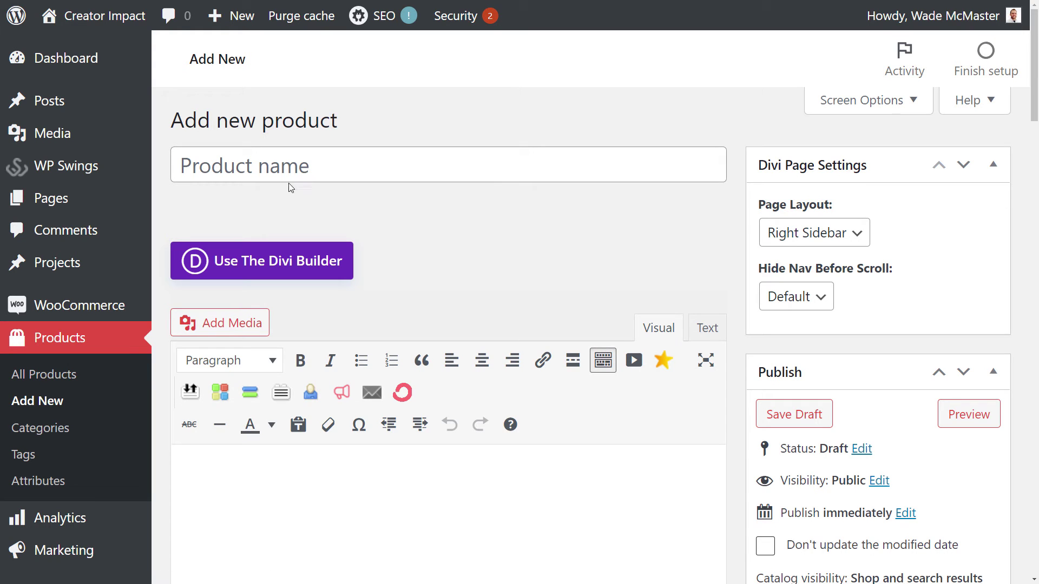
left_click(311, 169)
type("Membersup")
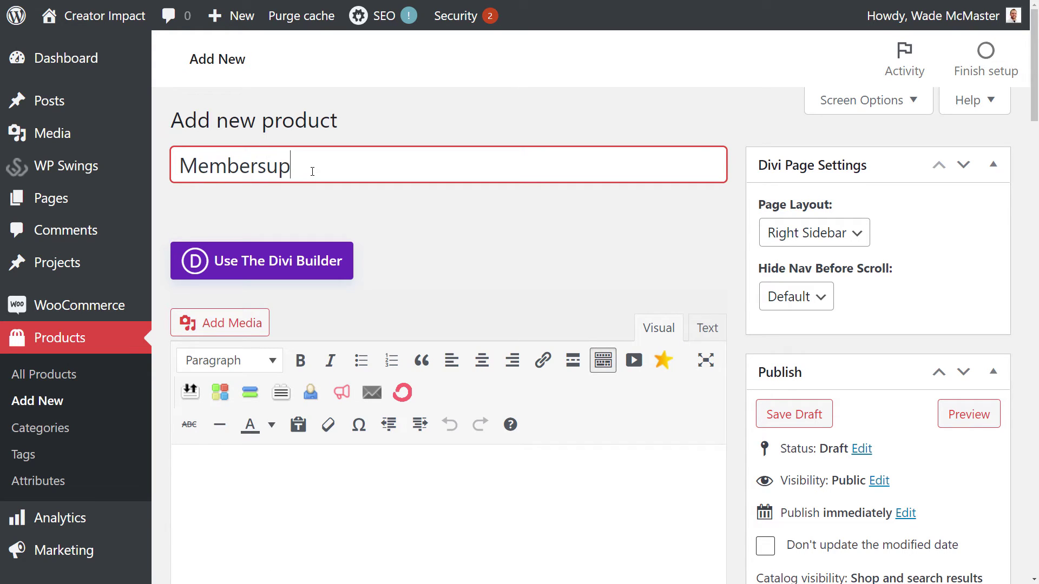
key("BackSpace")
key("BackSpace")
key("BackSpace")
type("hip")
left_click(490, 256)
- Enter 'Long Description' as the description and 'Get monthly membership!' as the short description
scroll(541, 200, "down", 5)
left_click(238, 222)
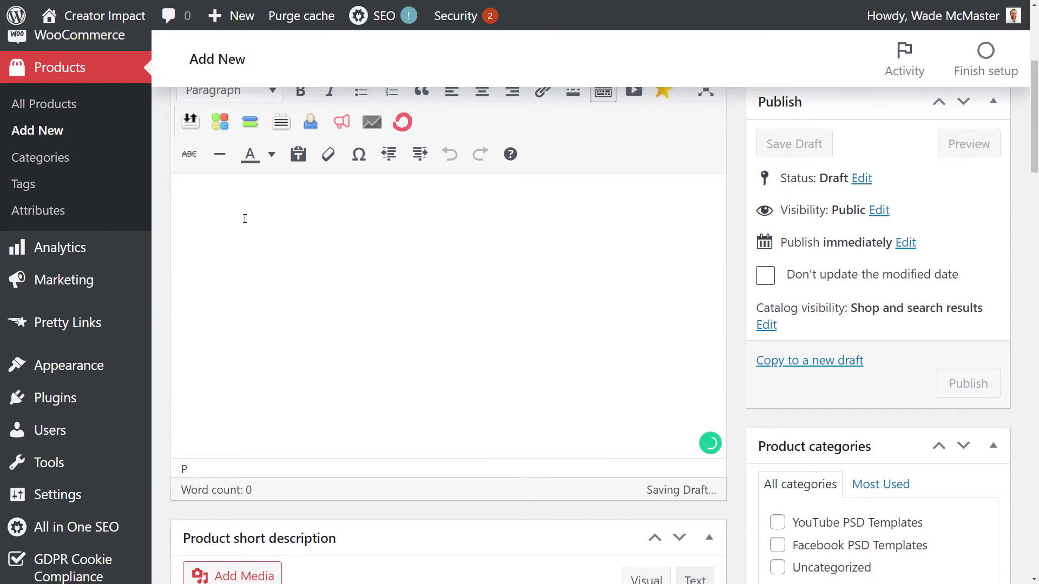
type("Long Description")
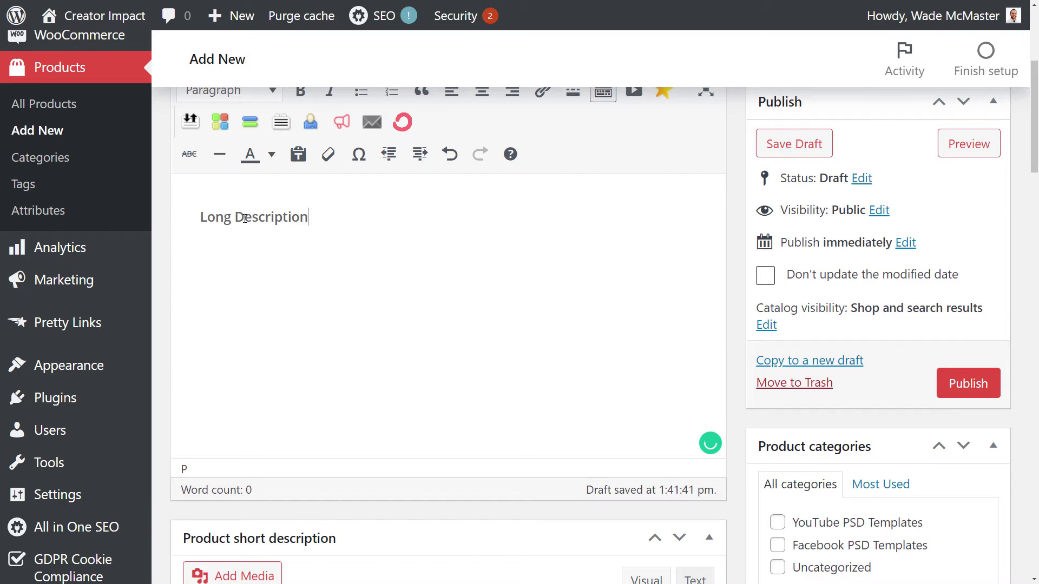
scroll(455, 483, "down", 6)
left_click(283, 395)
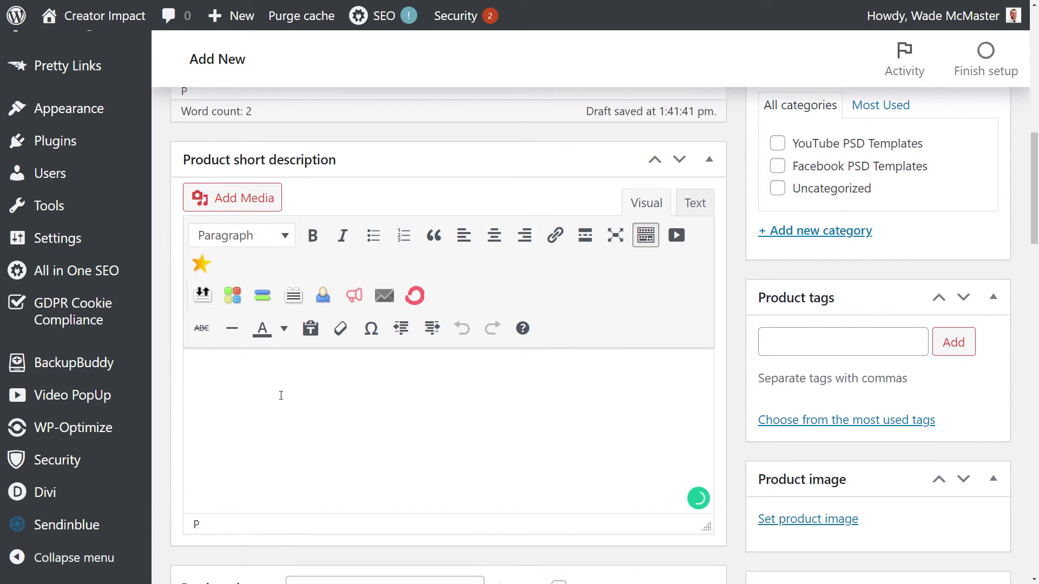
type("Get monthly membership!")
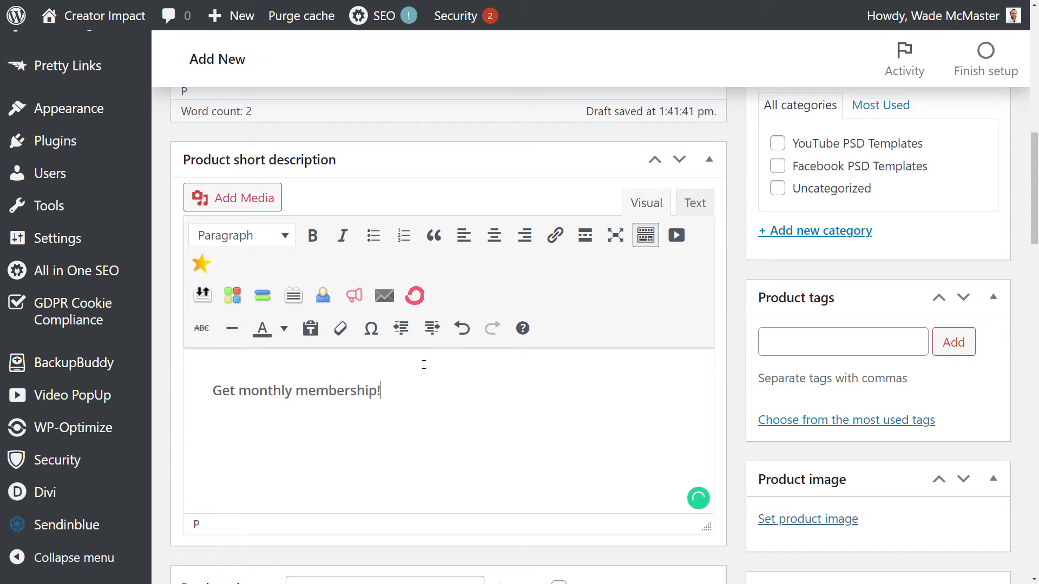
- Set sq.jpg from the Media Library as the product image
left_click(789, 519)
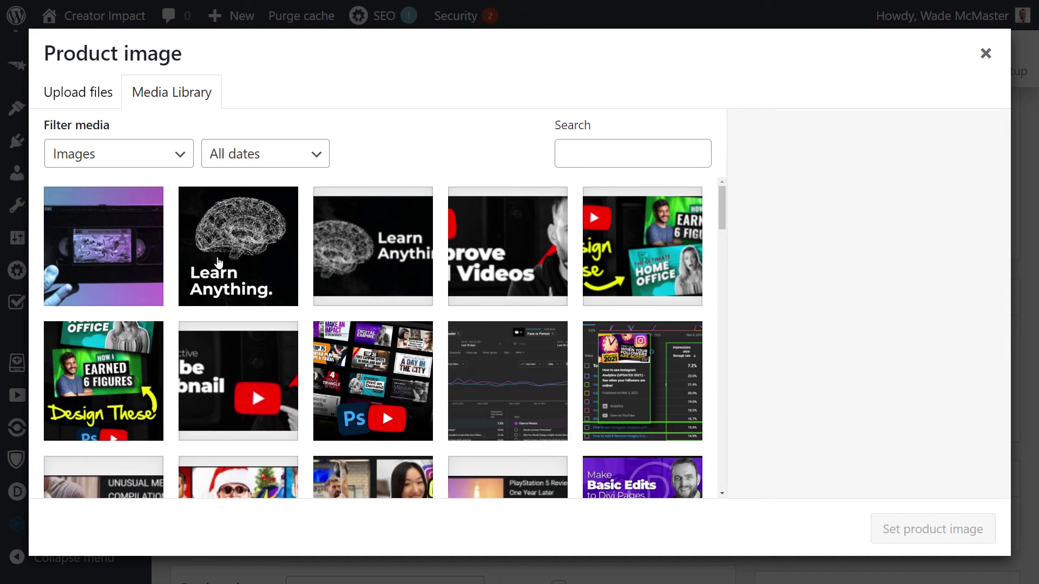
left_click(114, 247)
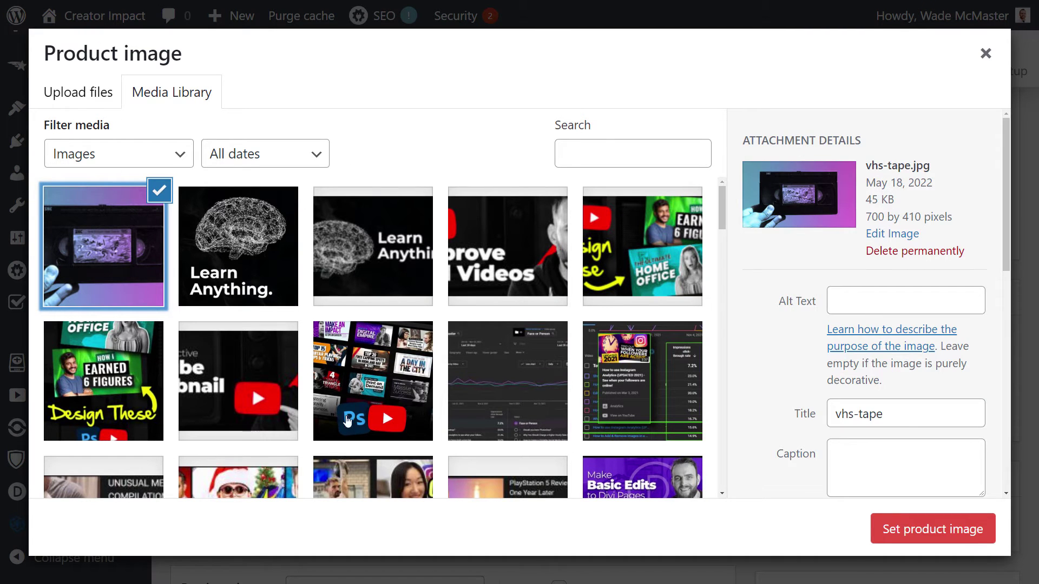
left_click(346, 398)
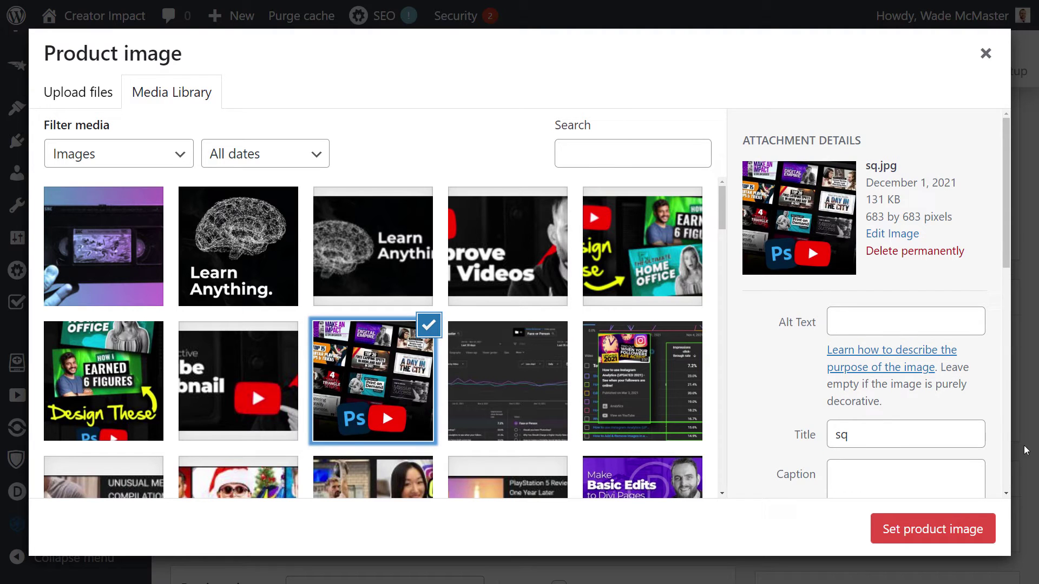
left_click(920, 528)
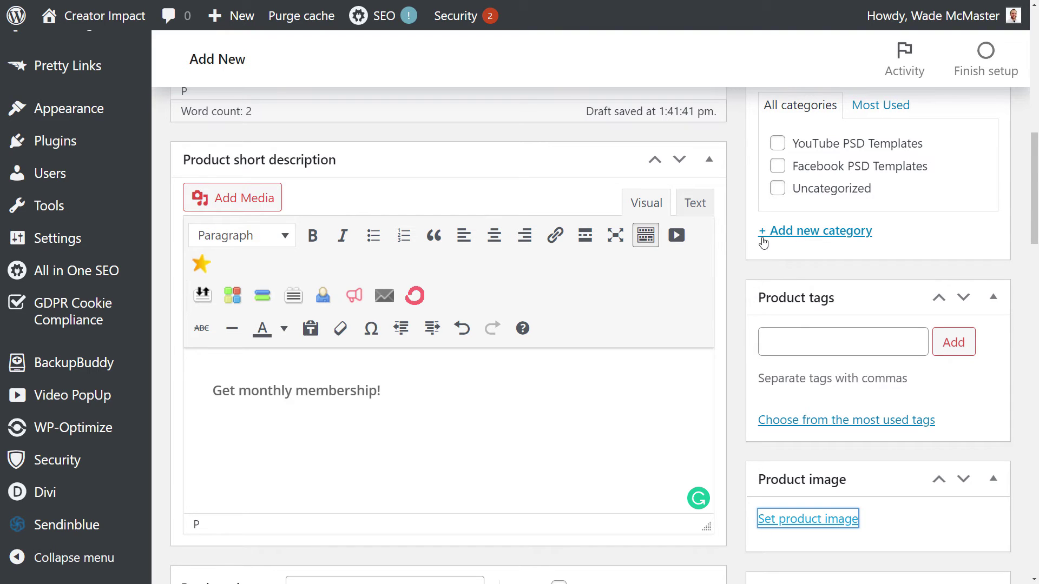
- In Product data, mark the product as both Subscription and Virtual
scroll(742, 315, "up", 2)
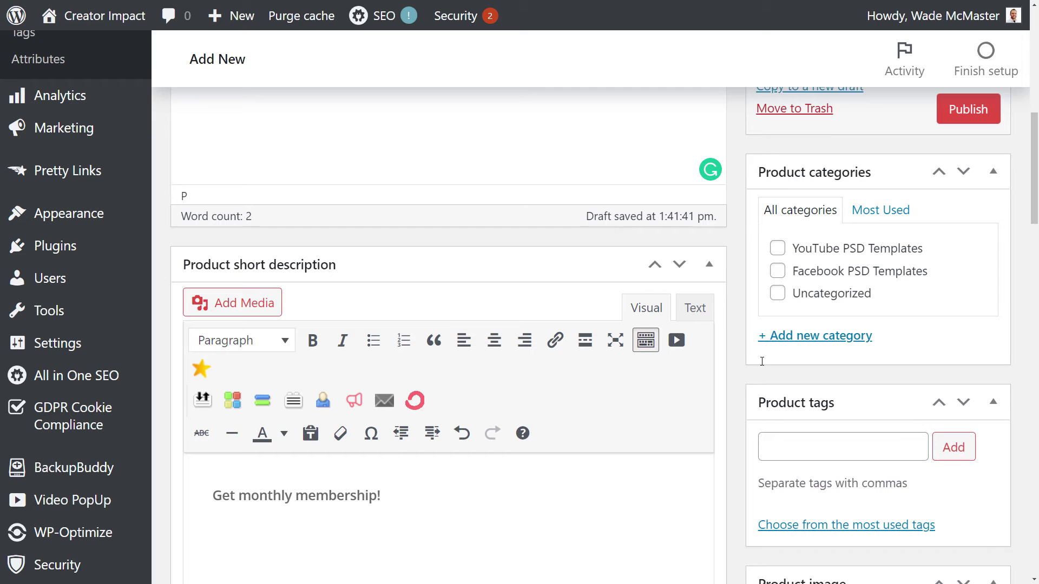
scroll(823, 324, "up", 10)
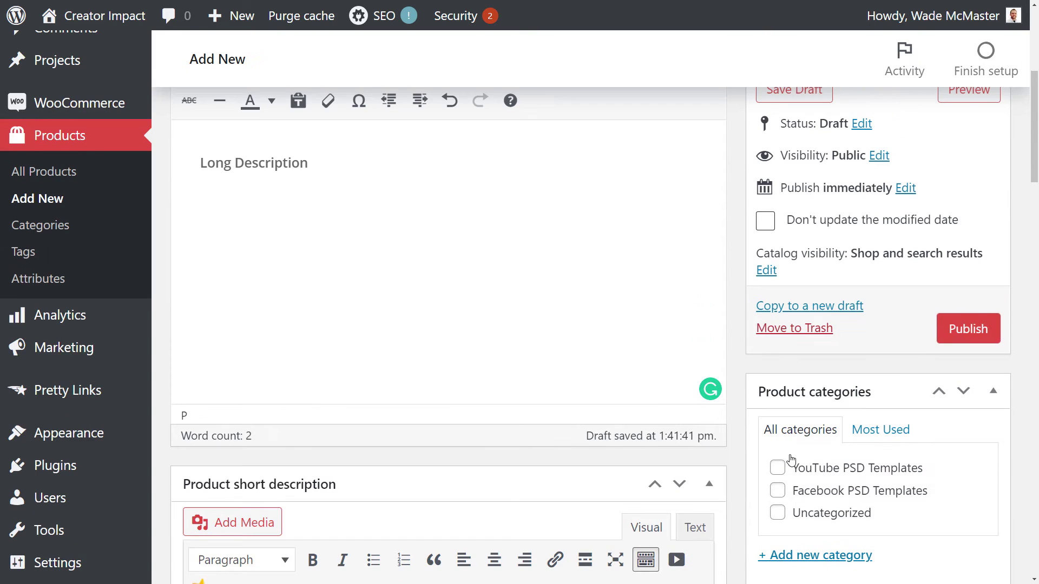
scroll(336, 116, "up", 2)
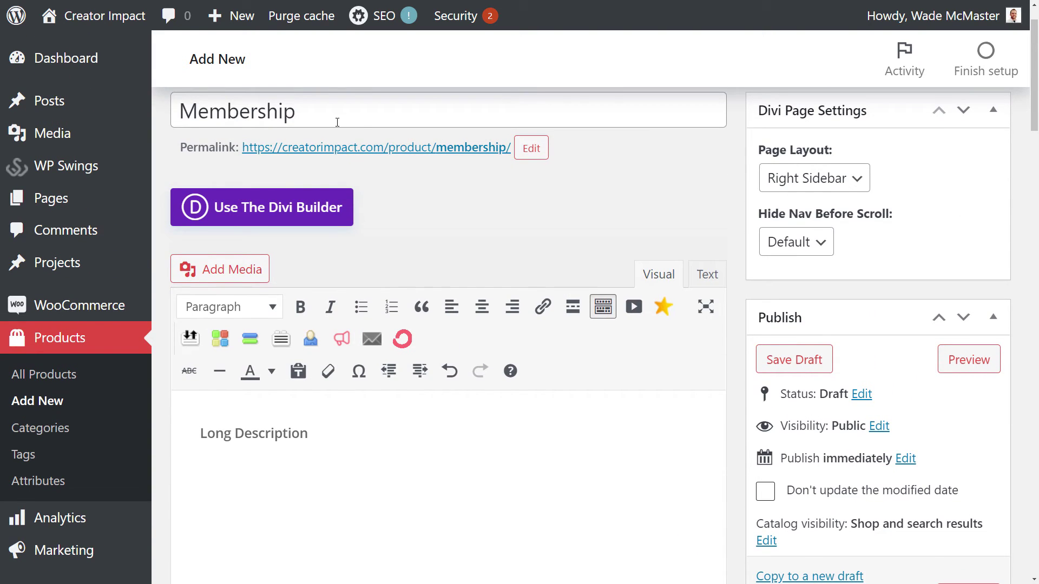
scroll(299, 252, "down", 4)
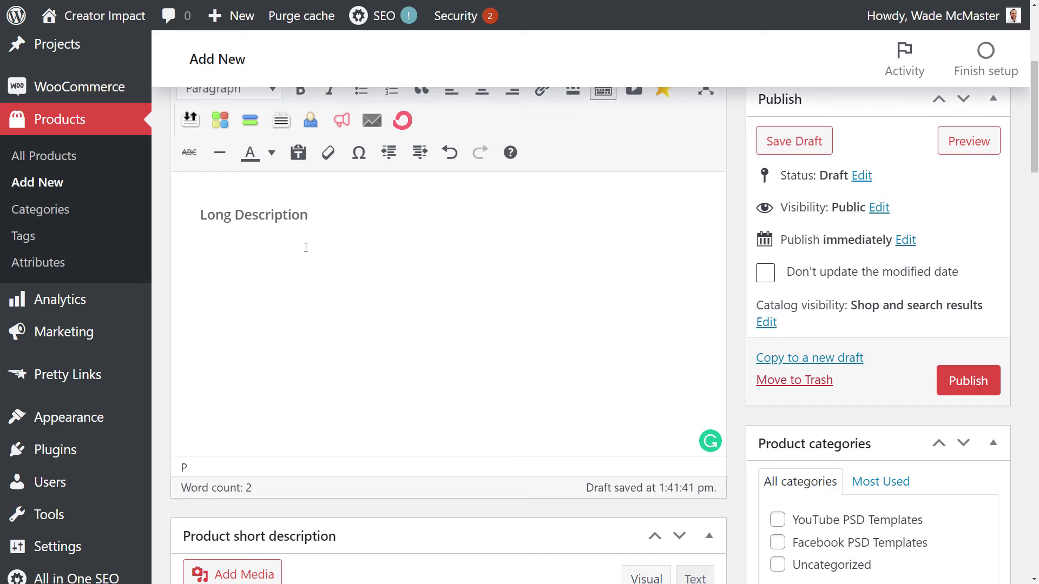
scroll(292, 379, "down", 6)
scroll(487, 379, "down", 3)
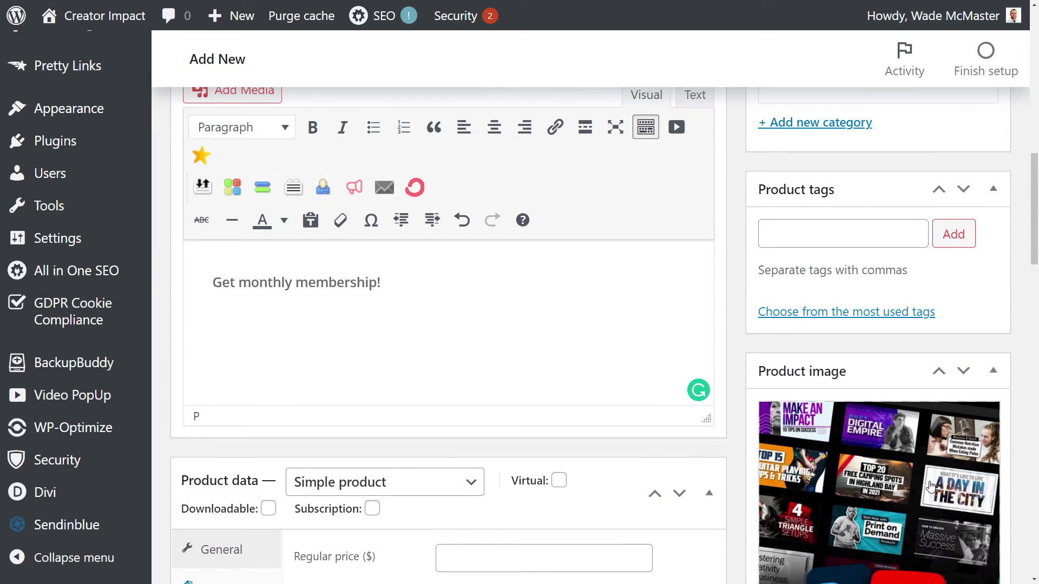
scroll(606, 292, "down", 2)
scroll(607, 292, "down", 4)
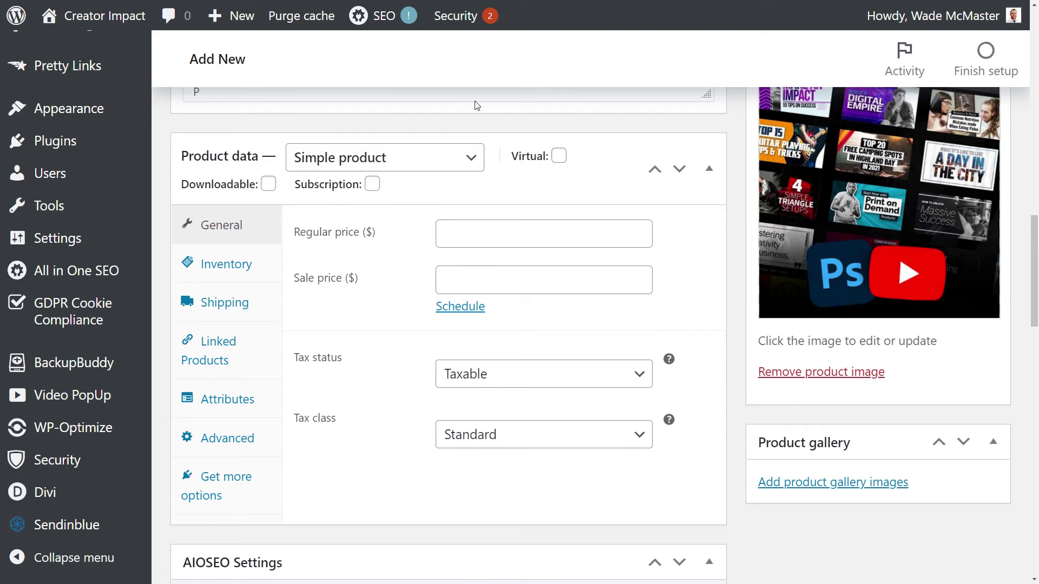
key("ctrl+minus")
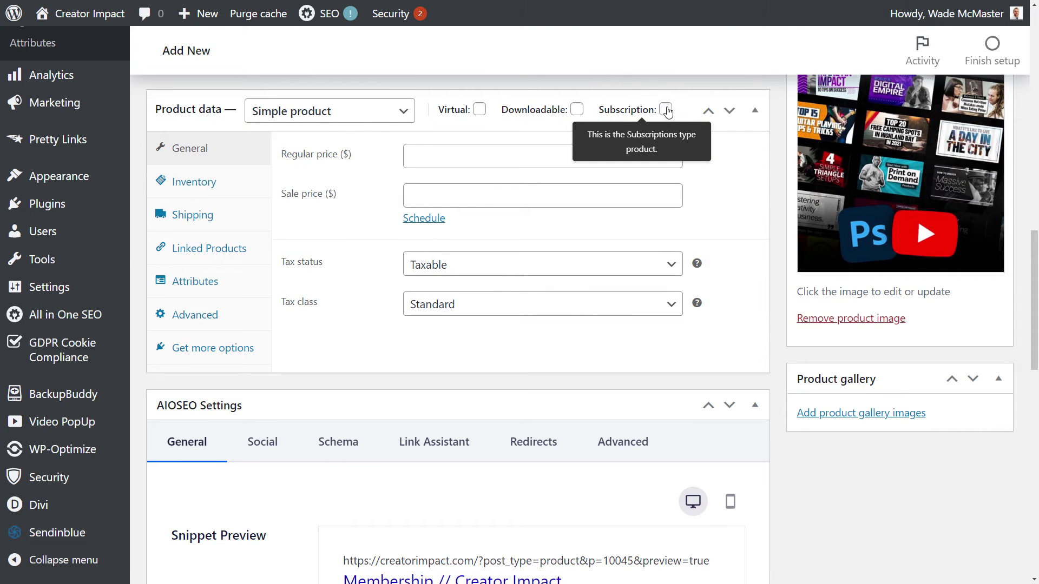
left_click(666, 110)
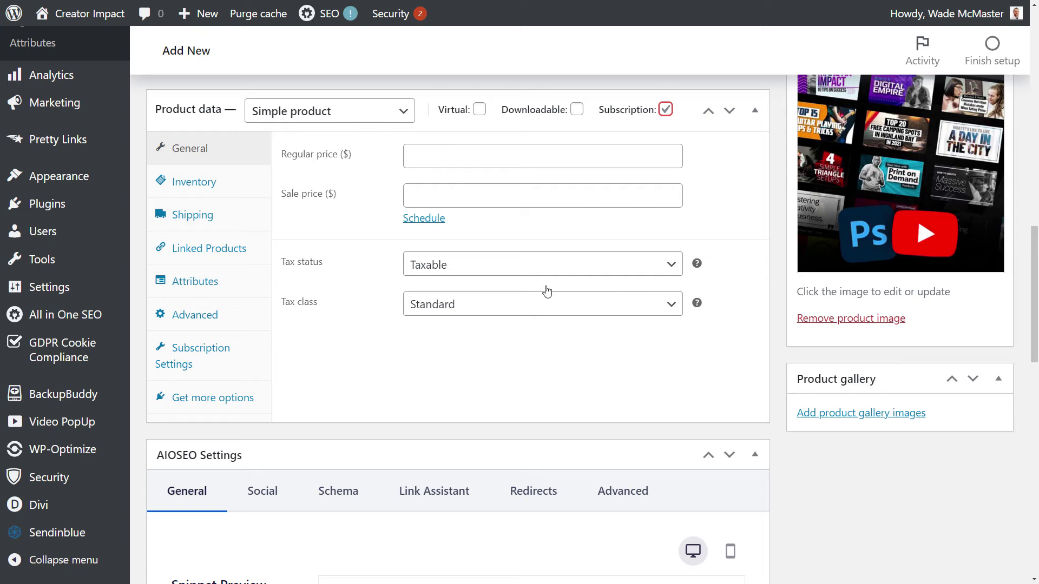
left_click(480, 109)
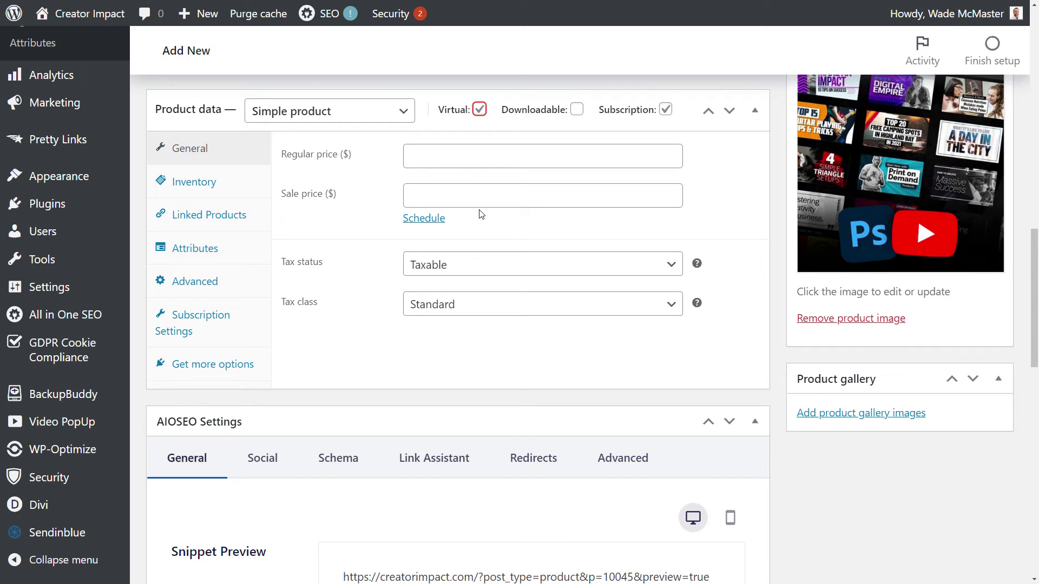
- Enter 21.99 as the regular price
left_click(480, 162)
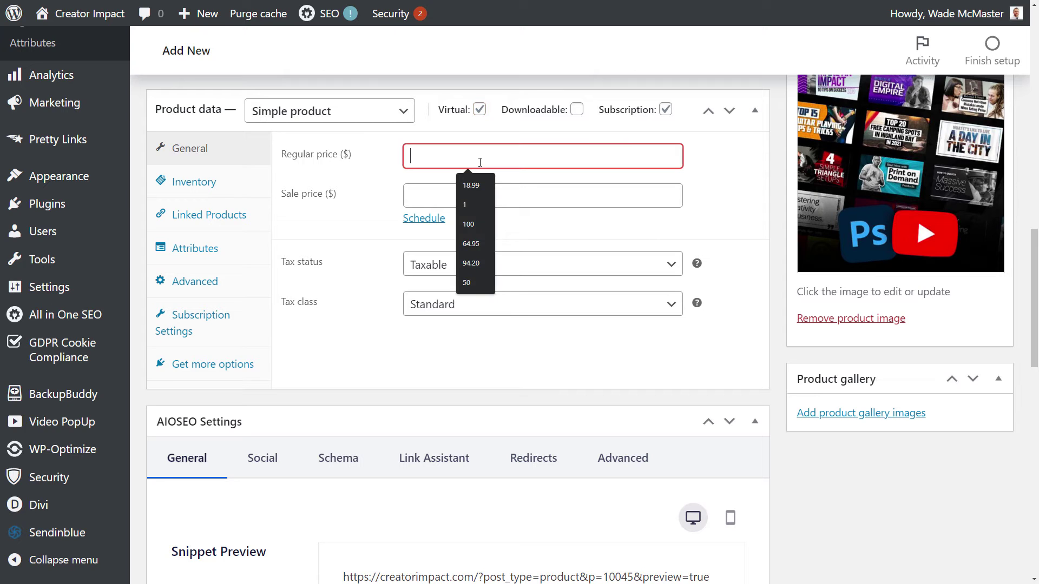
left_click(373, 167)
left_click(425, 157)
type("1")
key("BackSpace")
type("21.99")
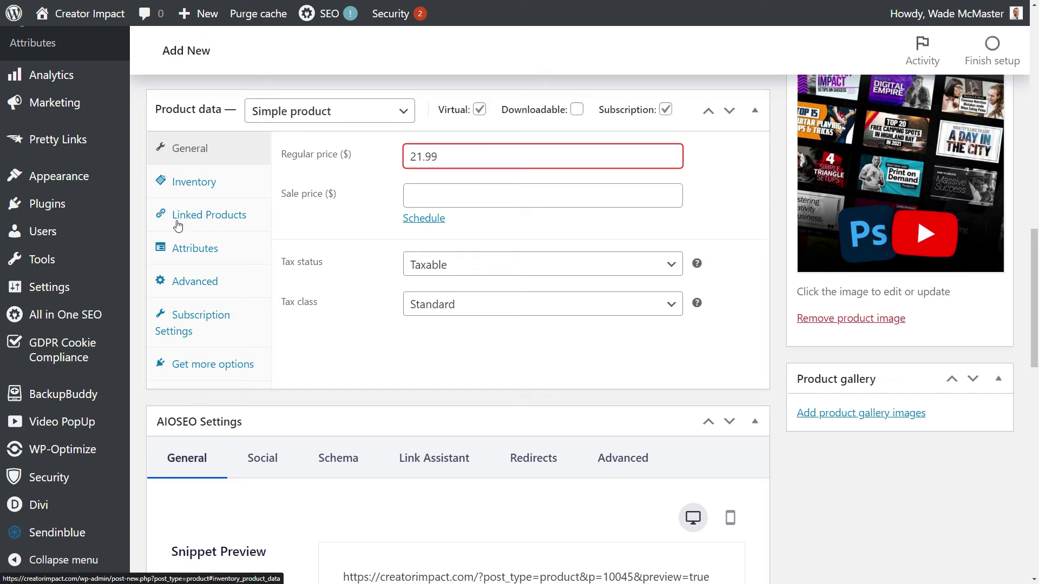
- Keep the Membership subscription billing every 1 month
left_click(195, 327)
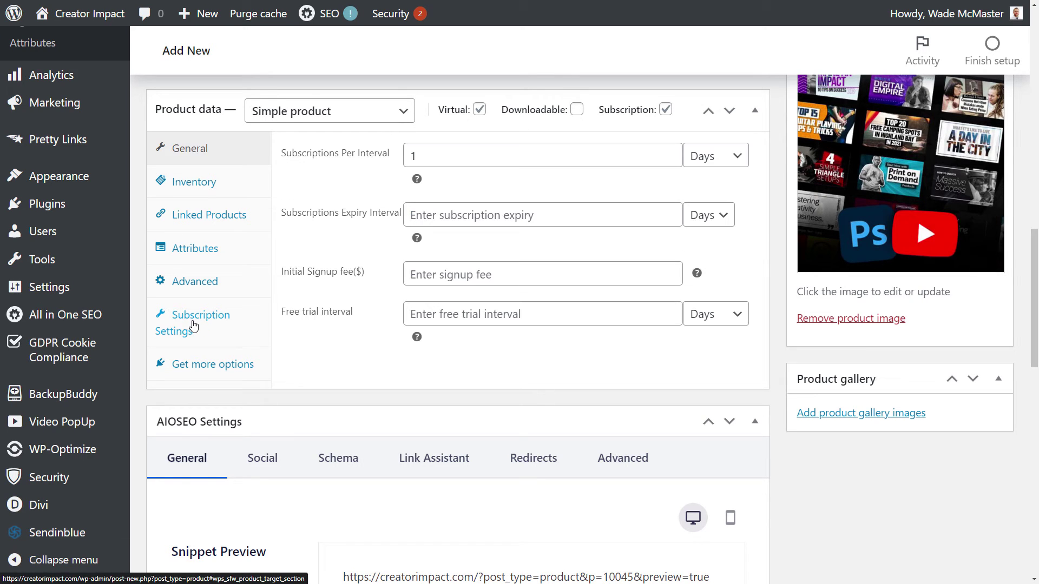
left_click(446, 164)
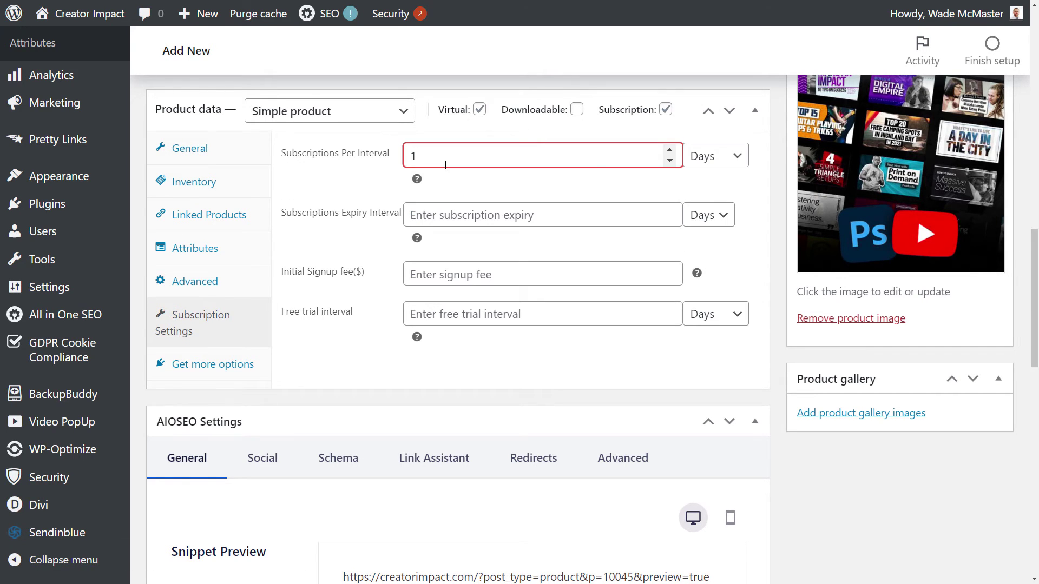
left_click(714, 155)
left_click(707, 204)
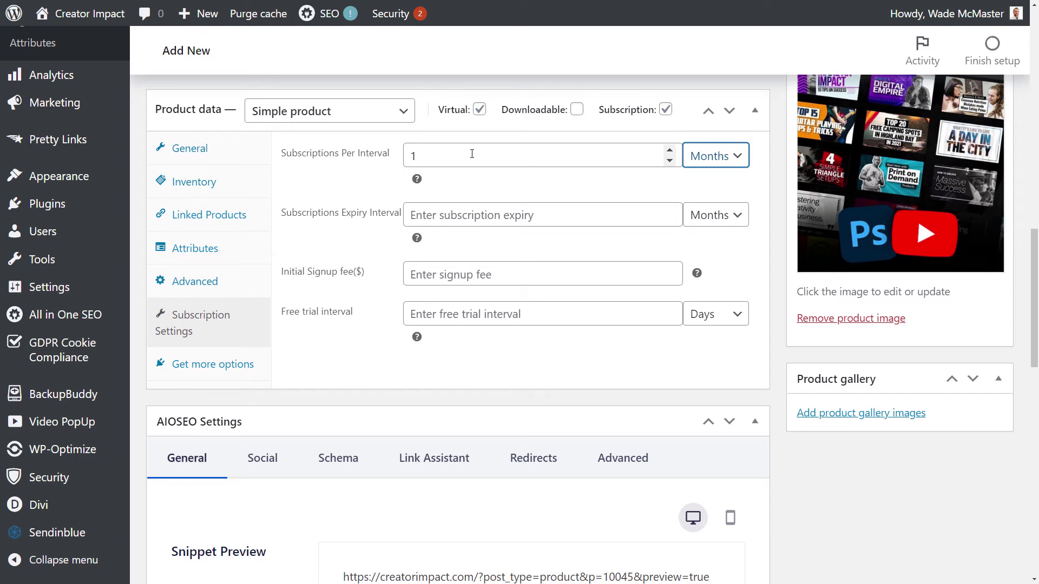
left_click(713, 157)
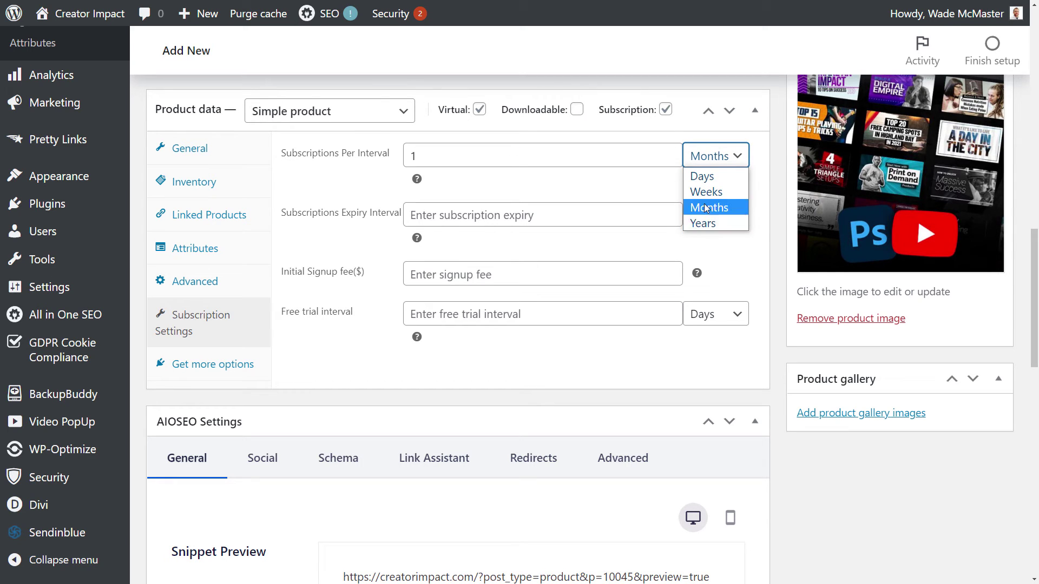
left_click(420, 156)
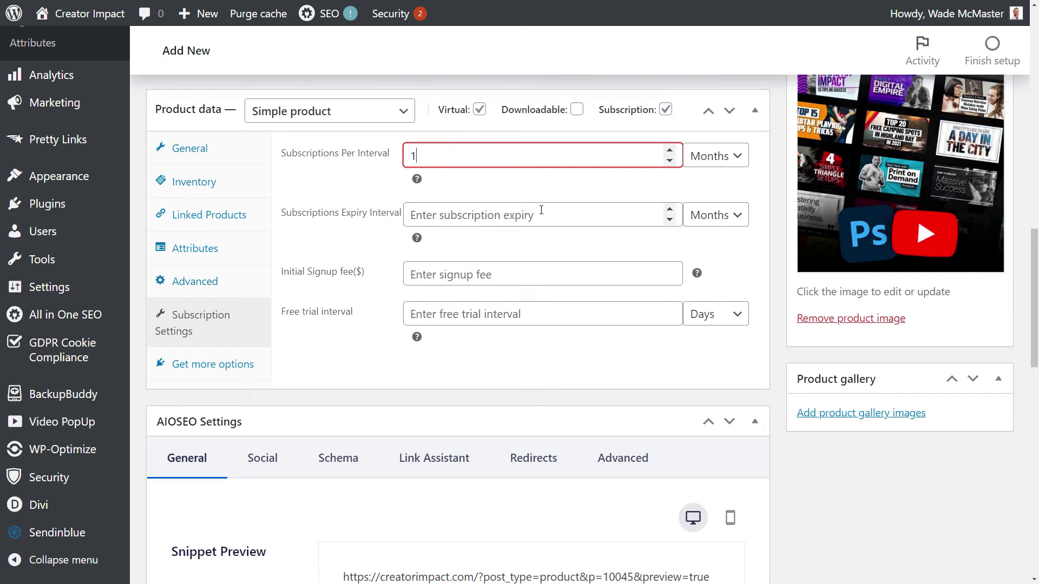
- Enter a 12-month expiry, a 2.50 signup fee and an 18-day free trial
left_click(434, 214)
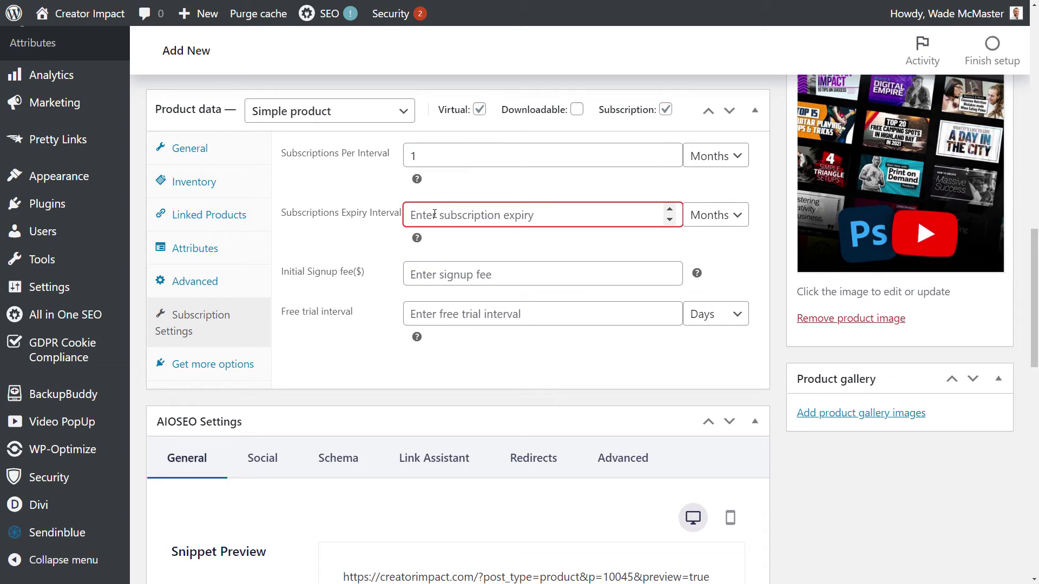
type("12")
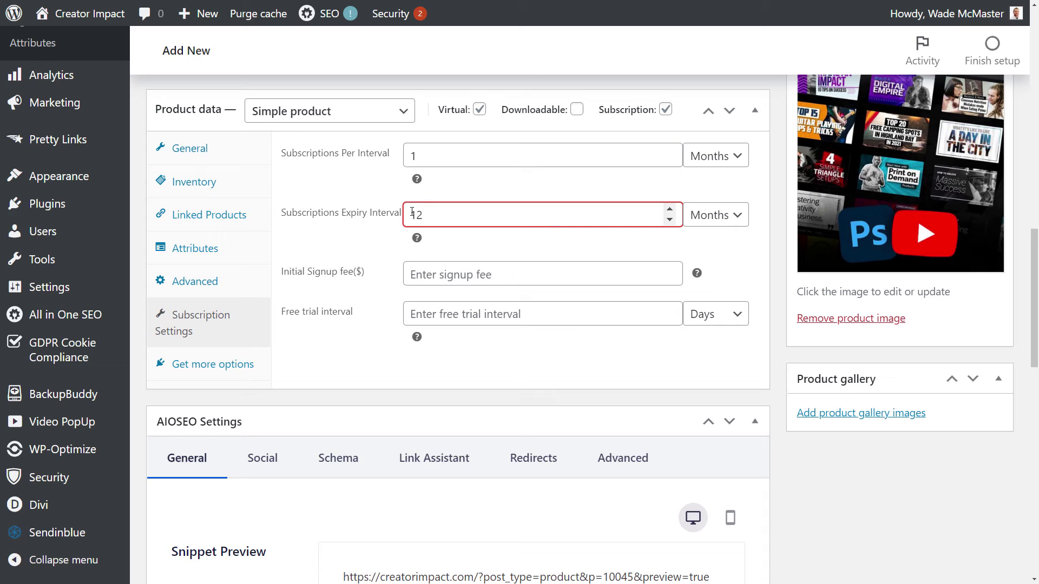
left_click(650, 273)
type("2.")
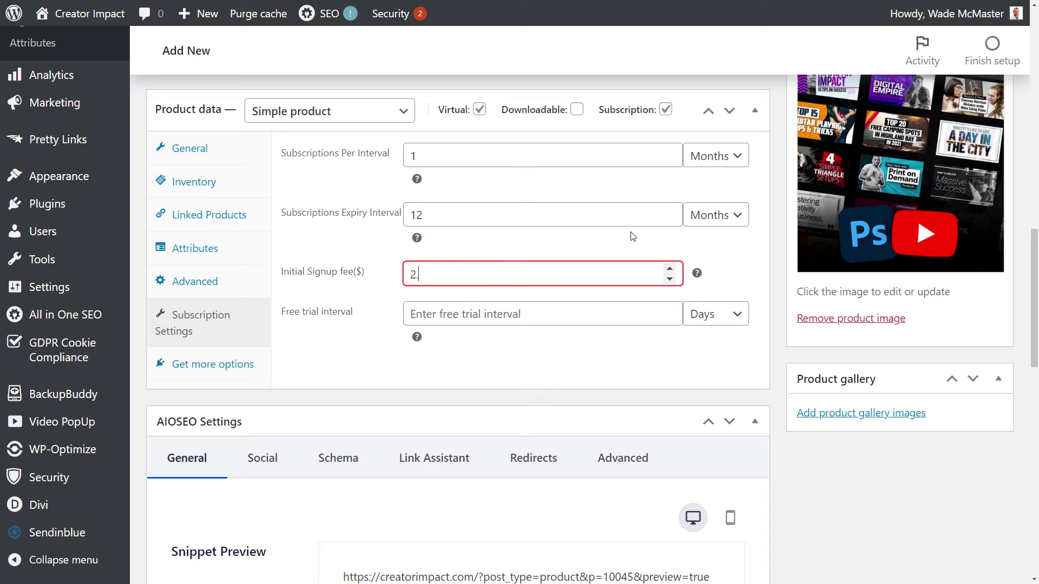
type("50")
left_click(539, 314)
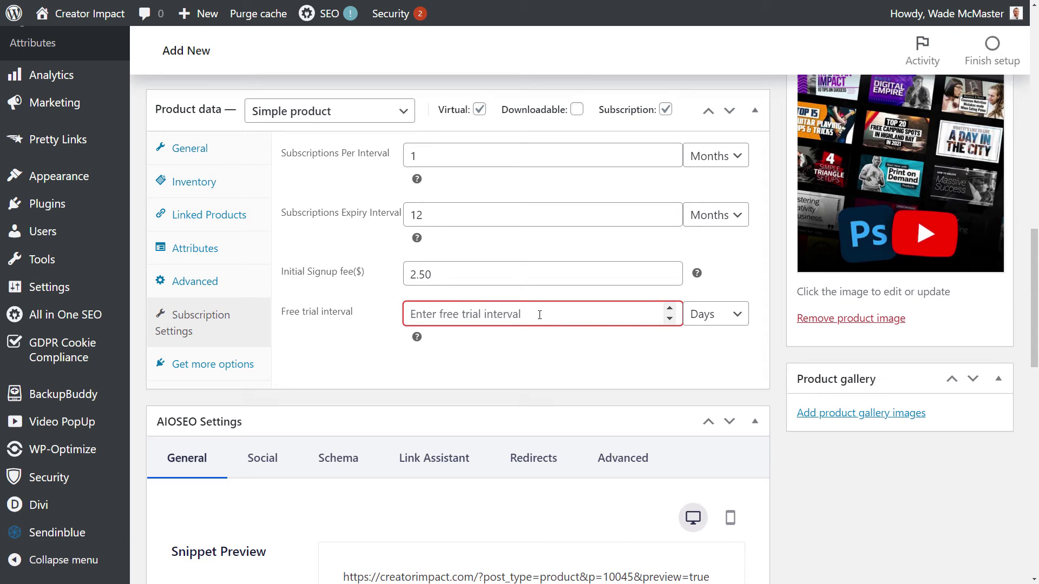
type("18")
left_click(474, 349)
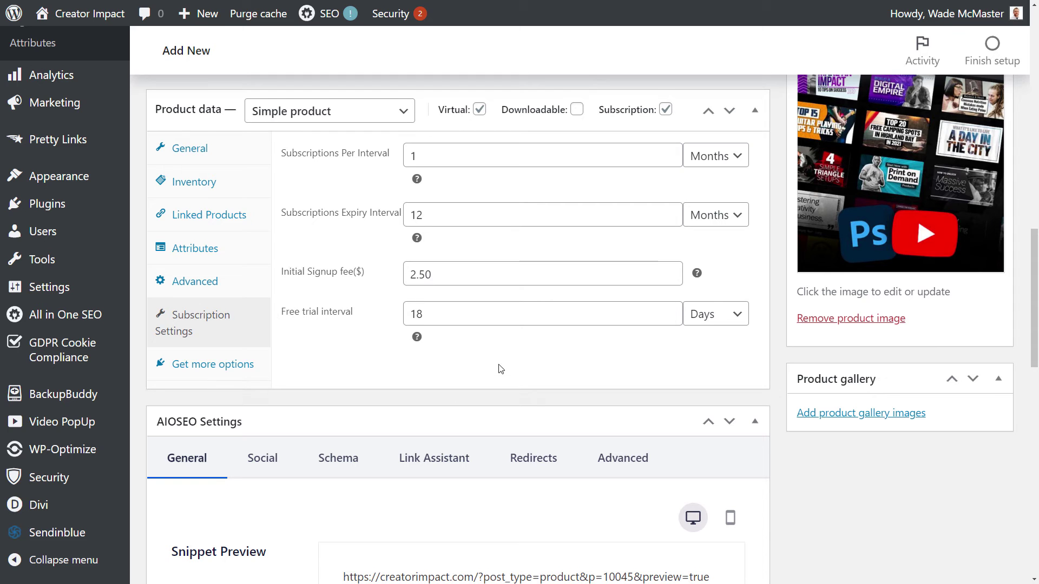
- Save the Membership product as a draft and check for the 'Product draft updated' notice
scroll(545, 371, "up", 10)
scroll(625, 400, "up", 10)
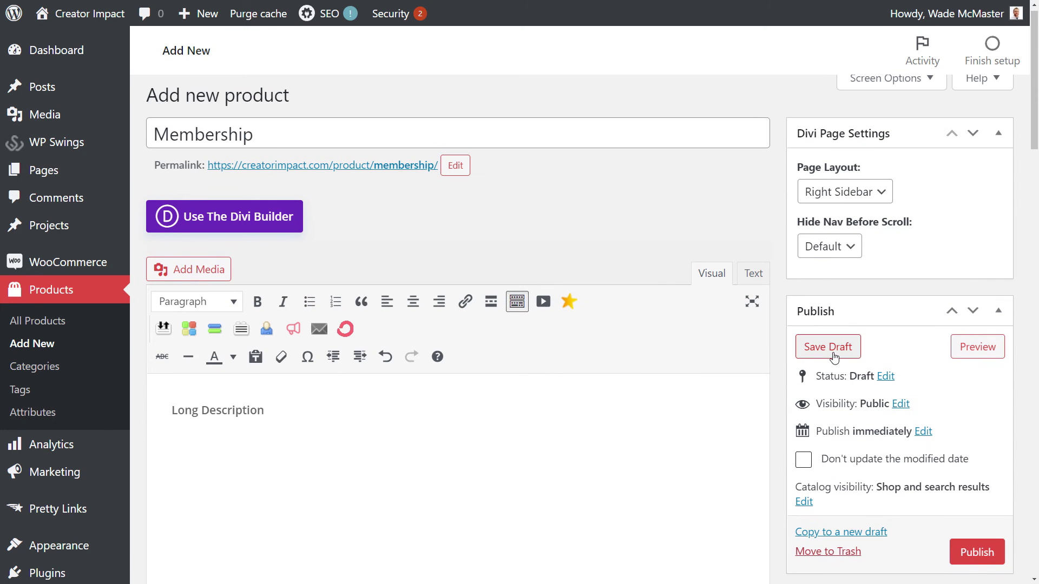
left_click(827, 347)
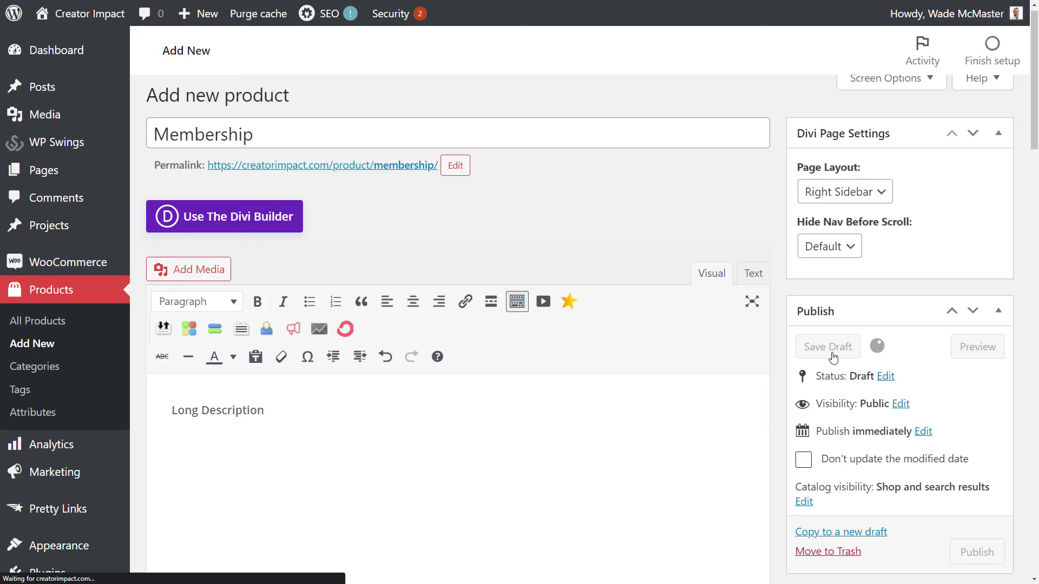
scroll(615, 234, "down", 3)
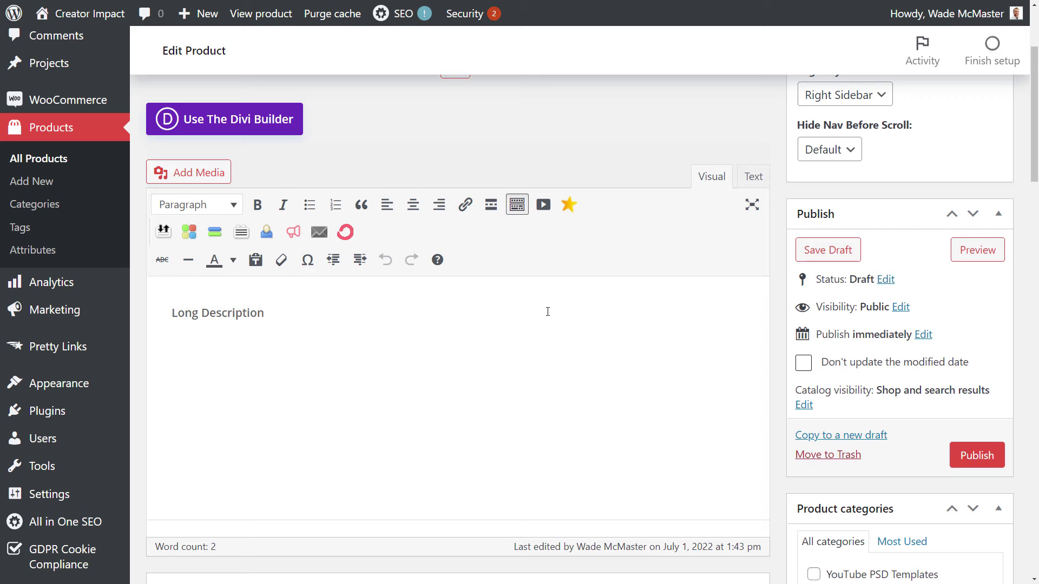
scroll(385, 214, "up", 3)
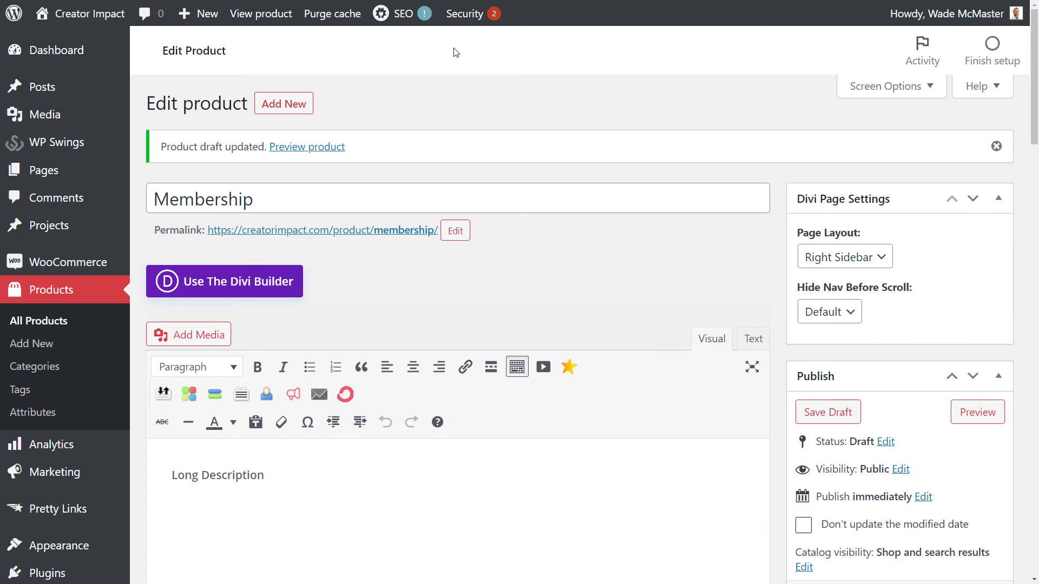
left_click(272, 12)
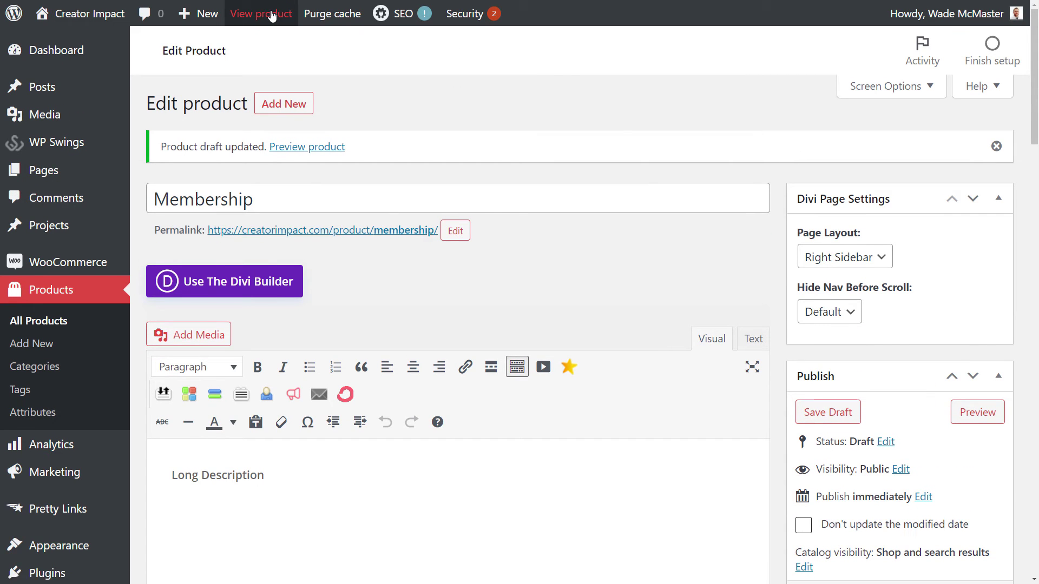
- Verify the product page shows $21.99 / Month for 12 Months, 18 Days trial, $2.50 sign-up fee
scroll(449, 104, "down", 3)
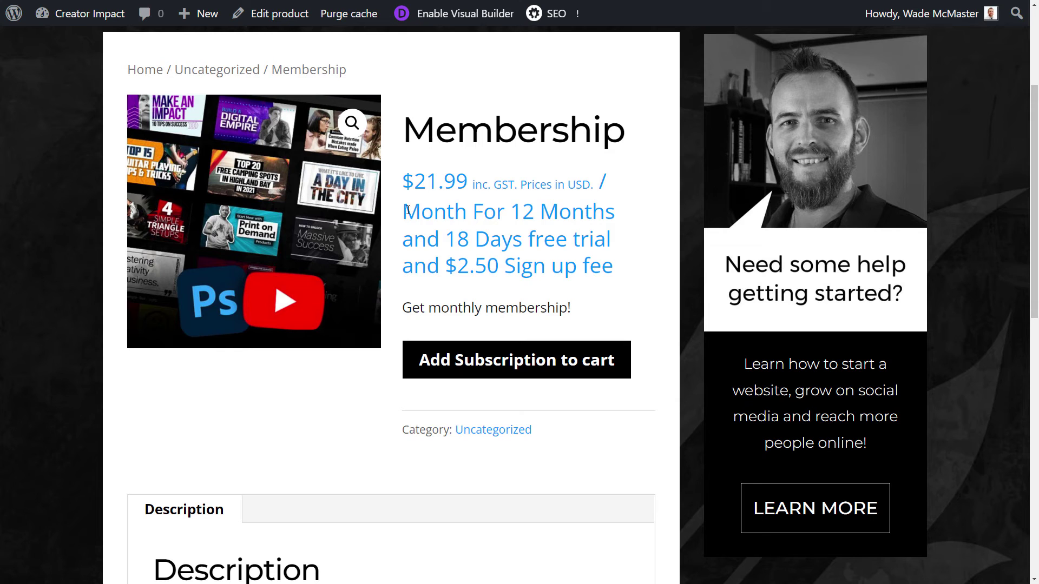
left_click_drag(408, 210, 624, 265)
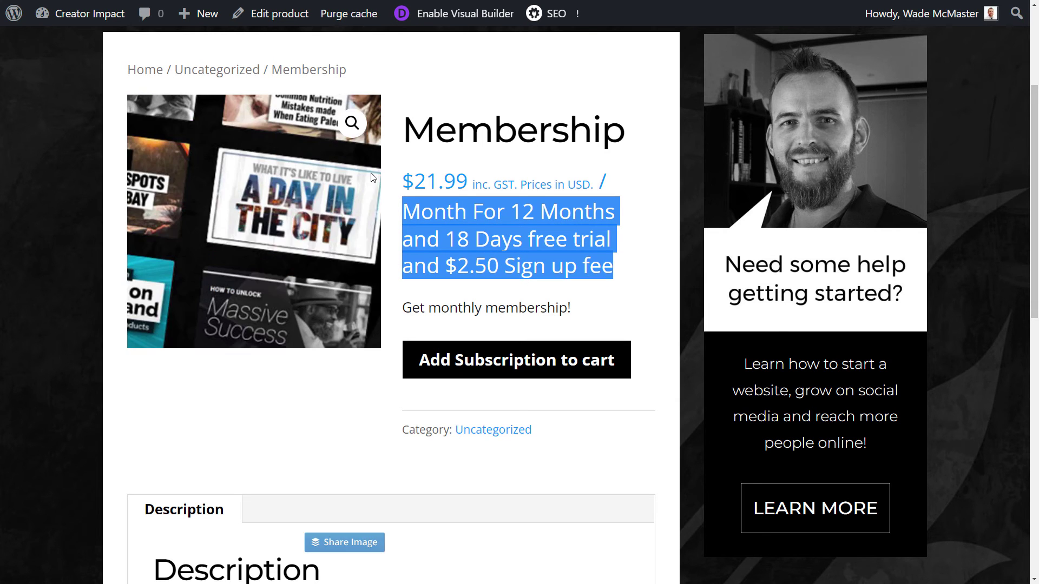
left_click(556, 217)
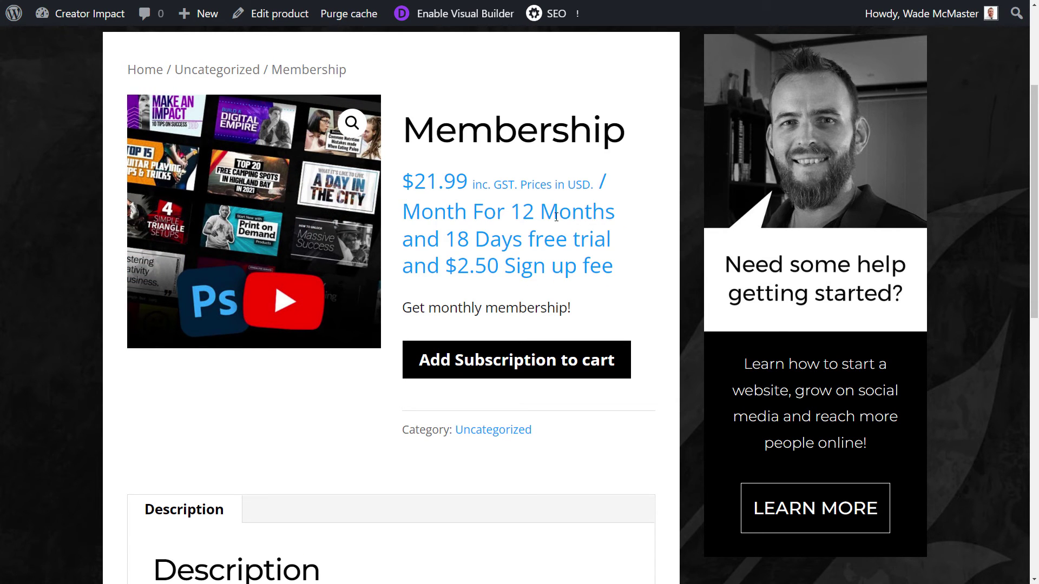
left_click_drag(441, 237, 559, 261)
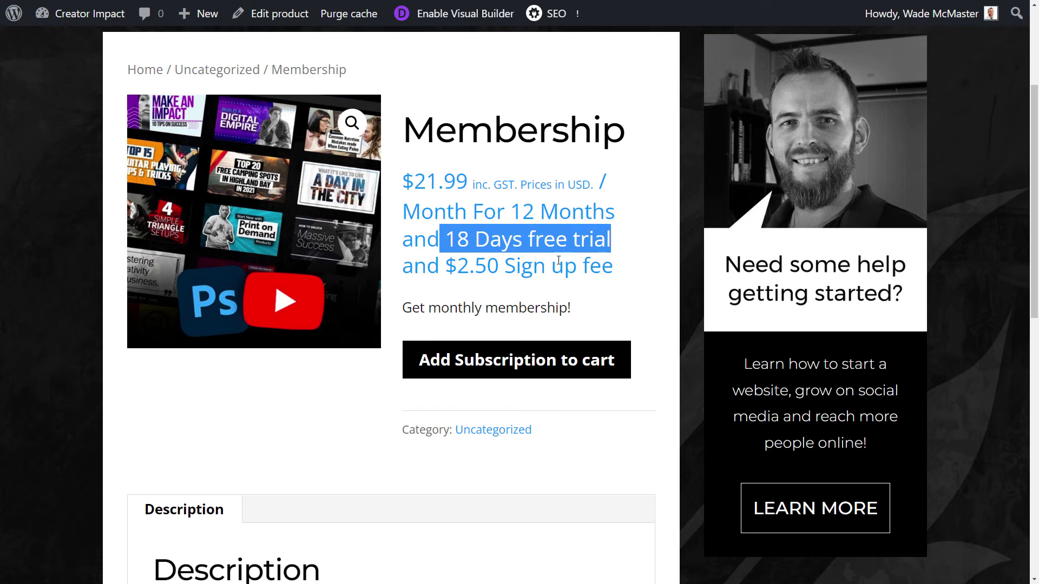
left_click_drag(451, 266, 411, 219)
left_click(631, 275)
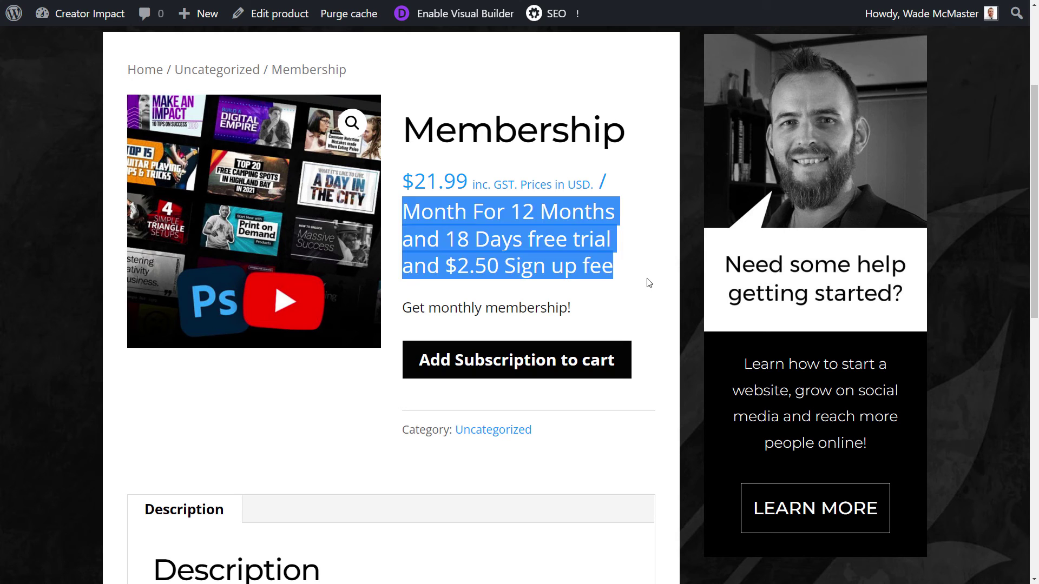
left_click(477, 225)
left_click_drag(618, 273, 404, 204)
left_click(414, 308)
scroll(445, 308, "down", 1)
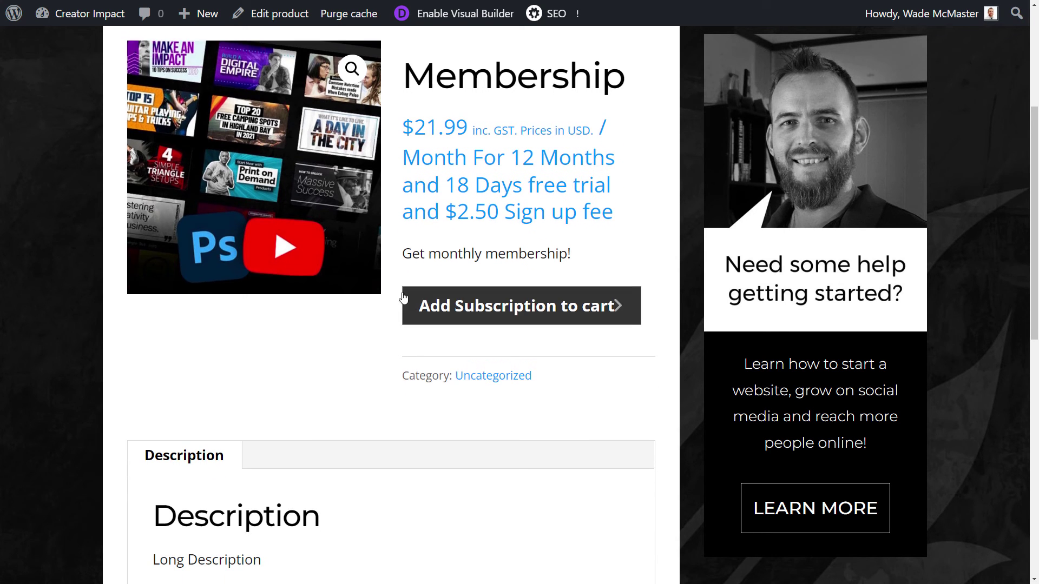
- Add Membership to the cart and check the $2.50 subtotal, free trial and $21.99 monthly price
left_click(467, 314)
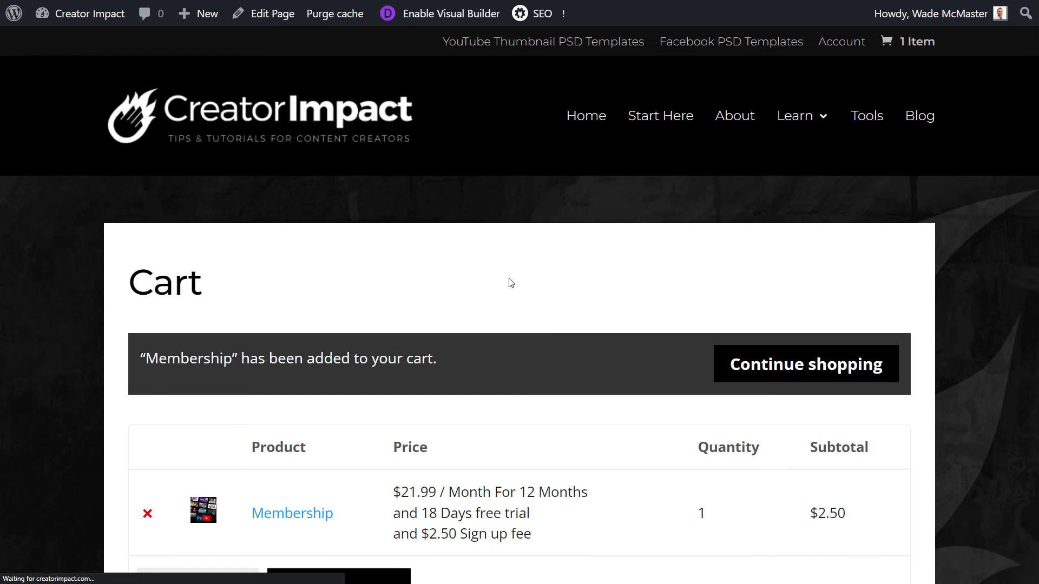
scroll(508, 281, "down", 5)
left_click_drag(802, 248, 842, 244)
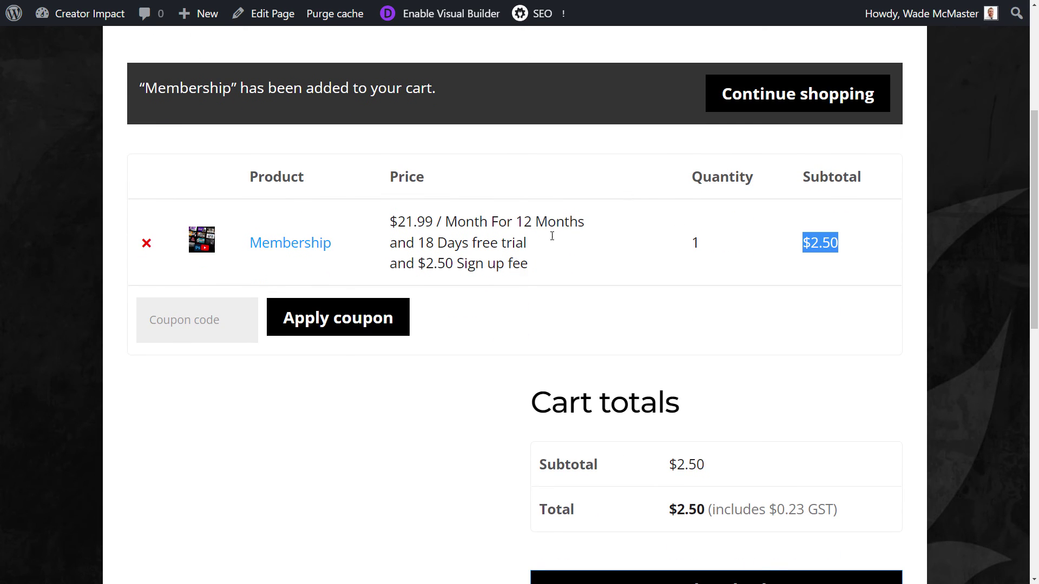
left_click_drag(419, 244, 509, 244)
left_click(424, 226)
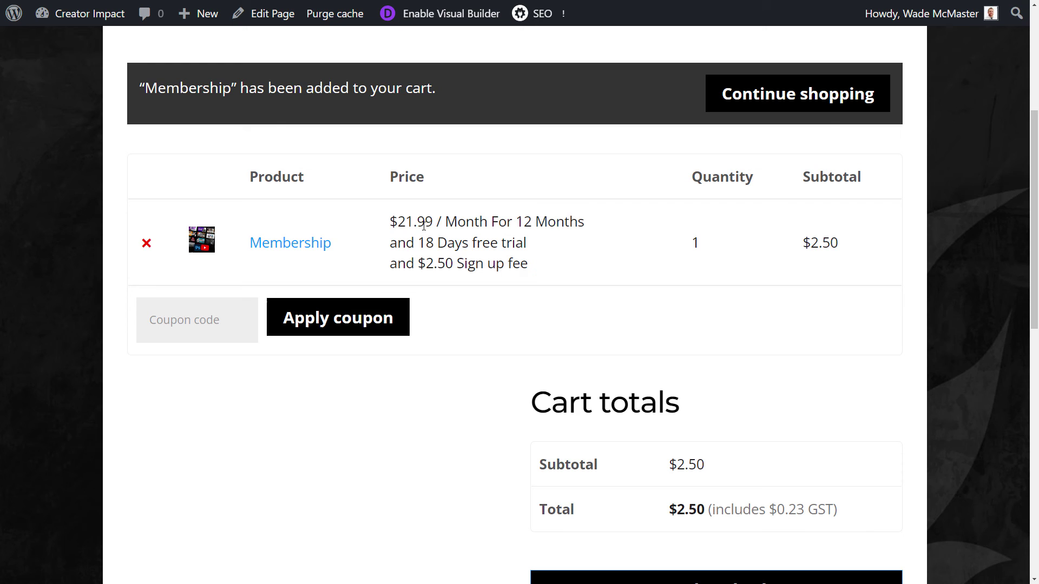
left_click_drag(387, 226, 439, 222)
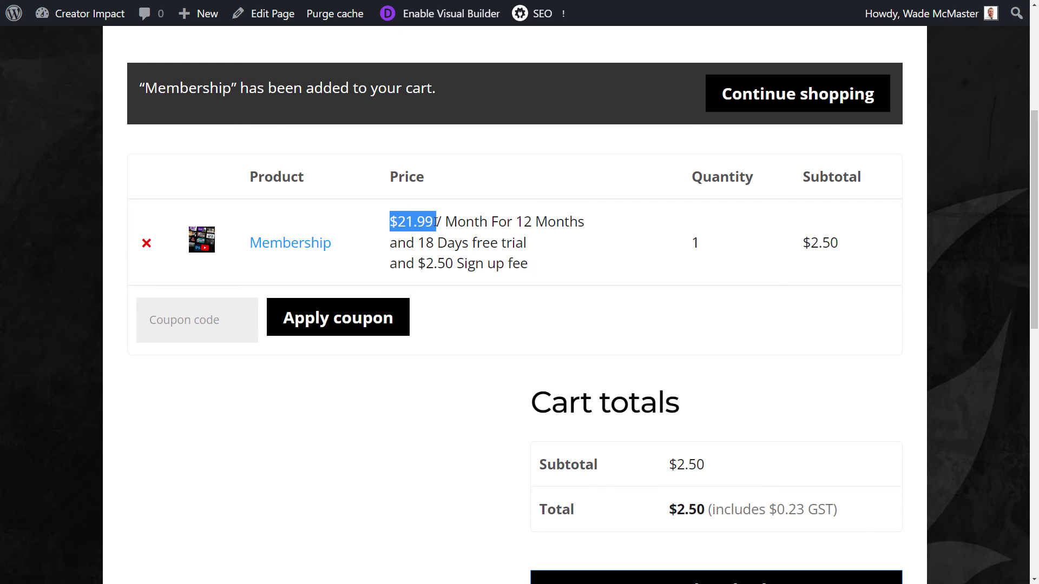
scroll(449, 213, "down", 5)
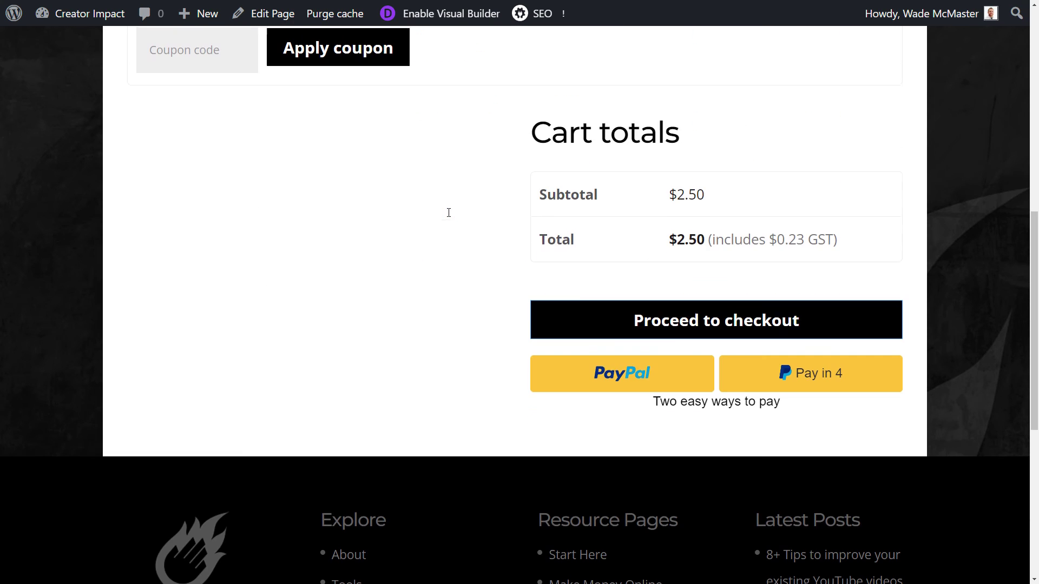
- Proceed to checkout and scroll down to the Stripe card payment fields
left_click(753, 314)
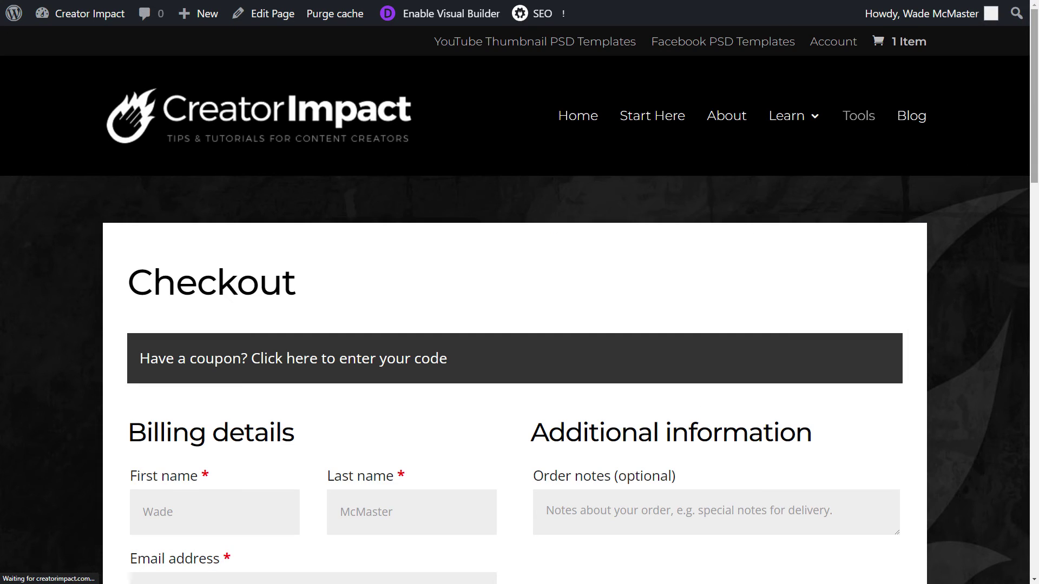
left_click_drag(1033, 115, 1037, 372)
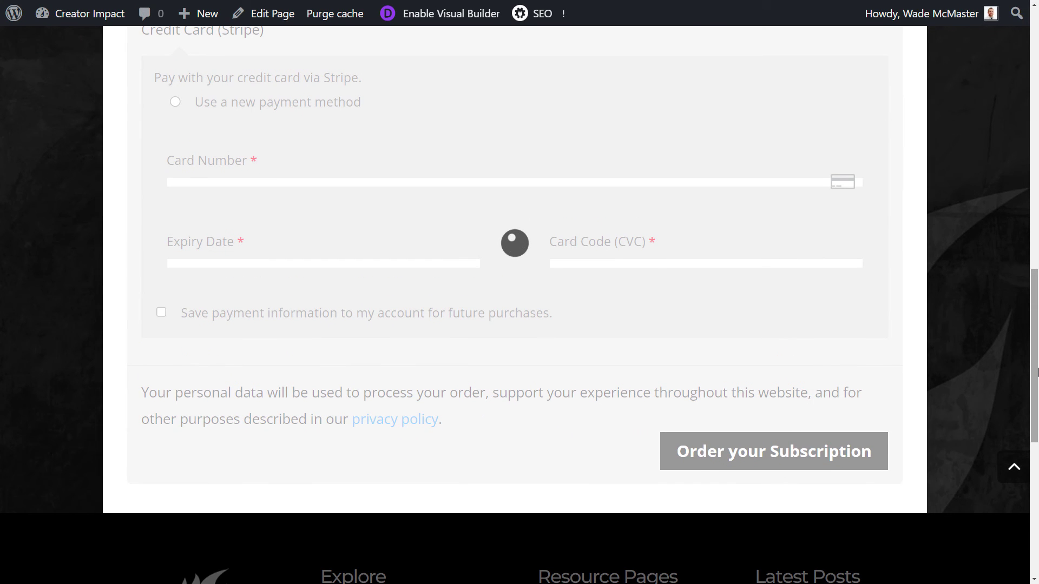
scroll(382, 229, "up", 3)
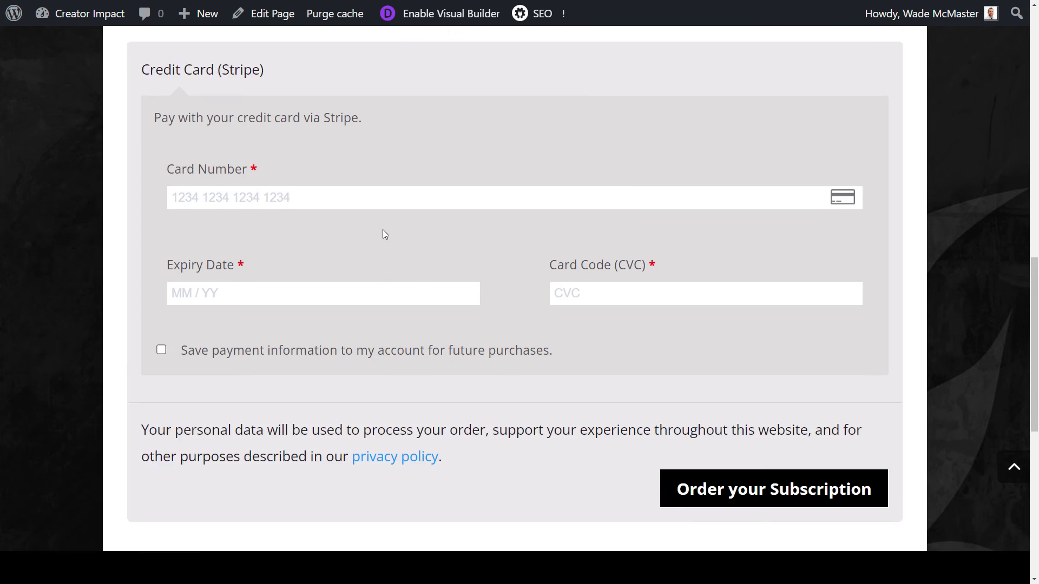
scroll(385, 232, "up", 2)
scroll(392, 229, "down", 3)
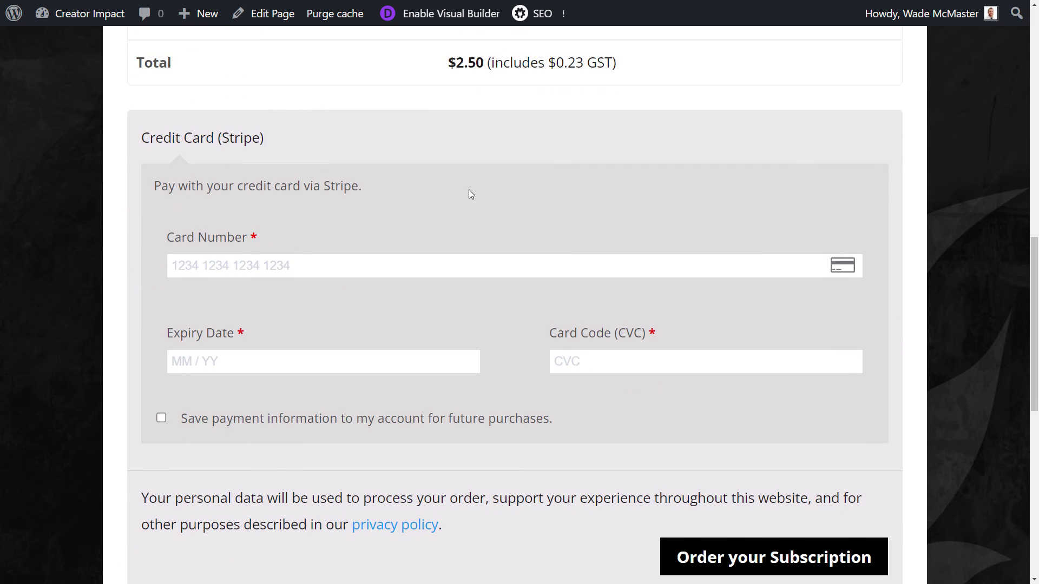
scroll(367, 261, "down", 3)
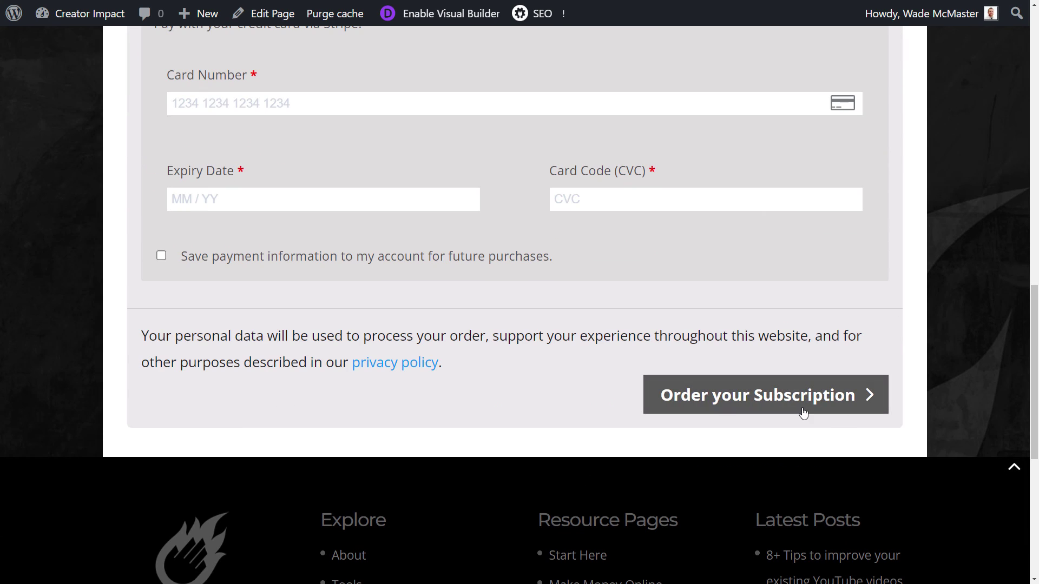